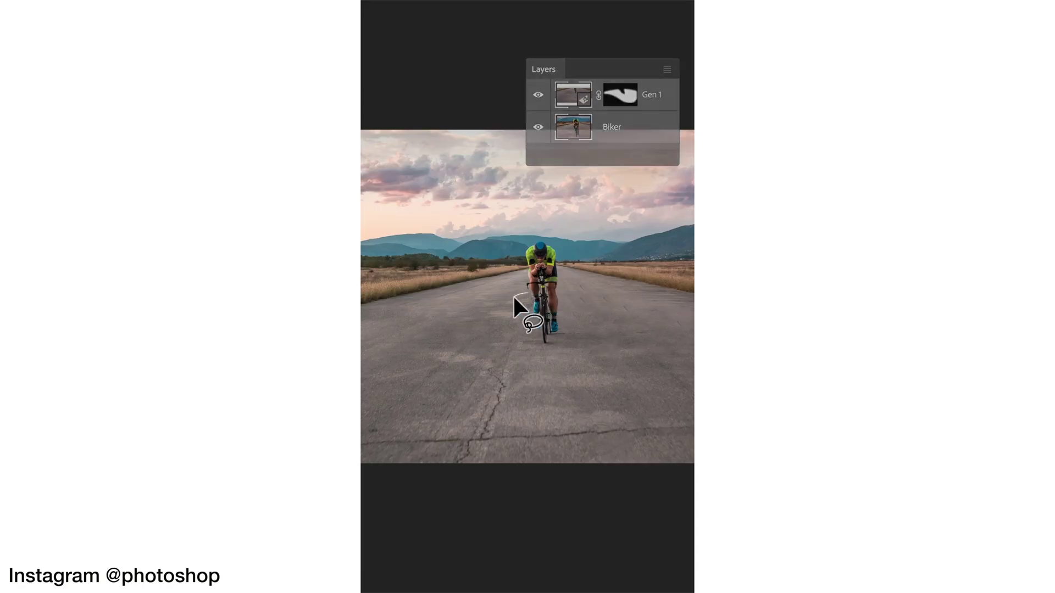
- Lasso the road surface in front of the cyclist and generate "yellow road lines" in the selection
mouse_move(512, 295)
mouse_down()
mouse_move(536, 327)
mouse_move(534, 308)
mouse_up()
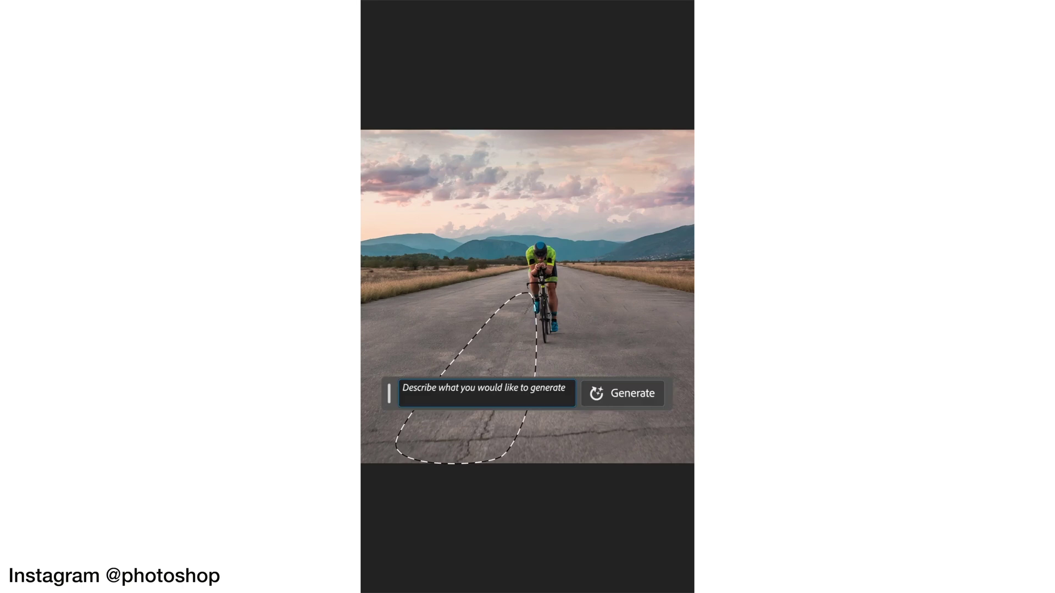
text(yellow road lines)
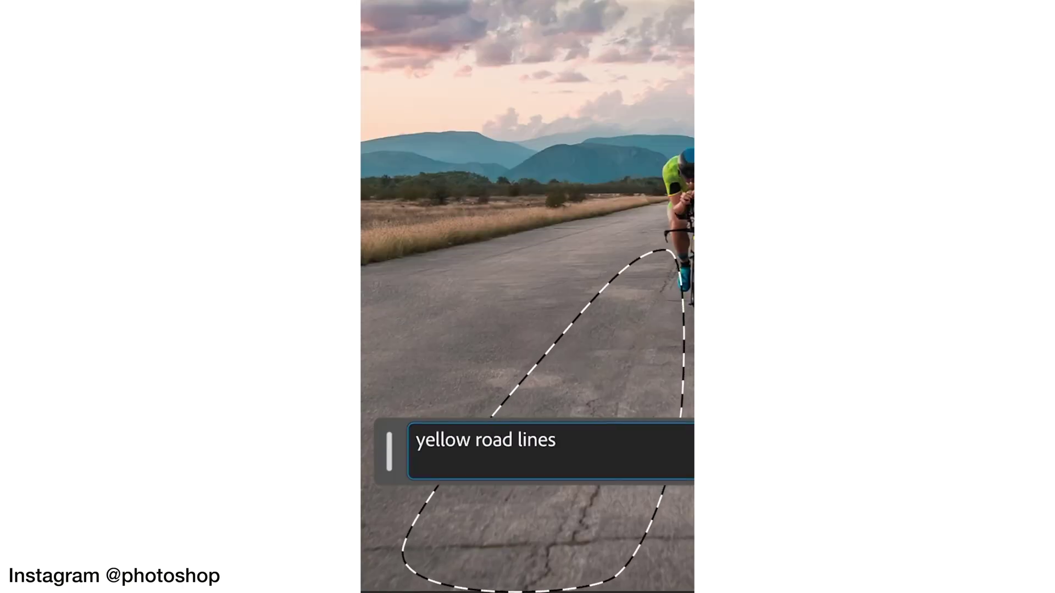
click(609, 396)
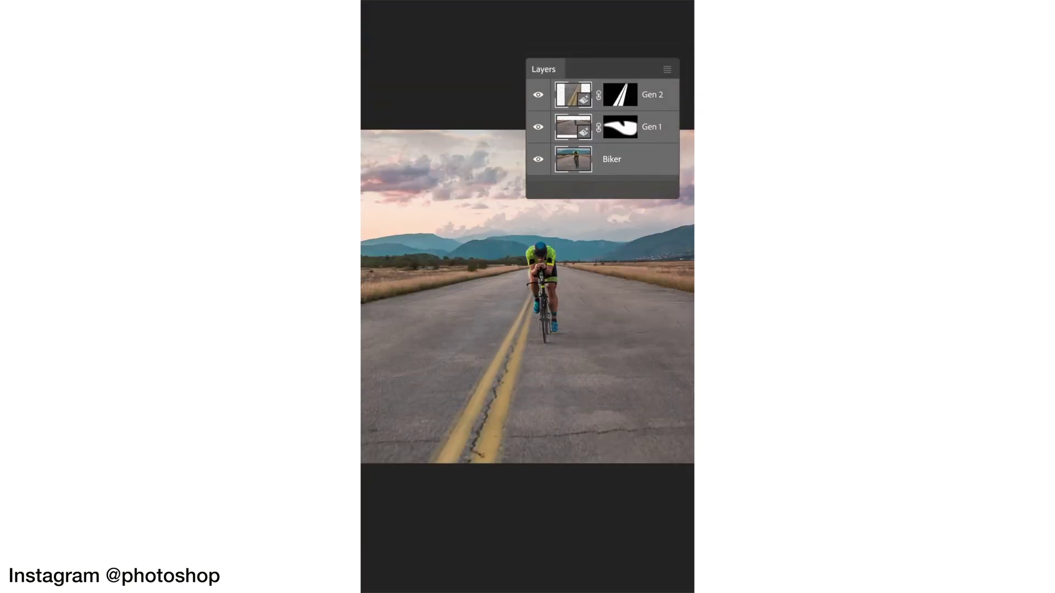
- Extend the canvas upward above the sky with the Crop tool and apply Generative Fill to the empty area
key(c)
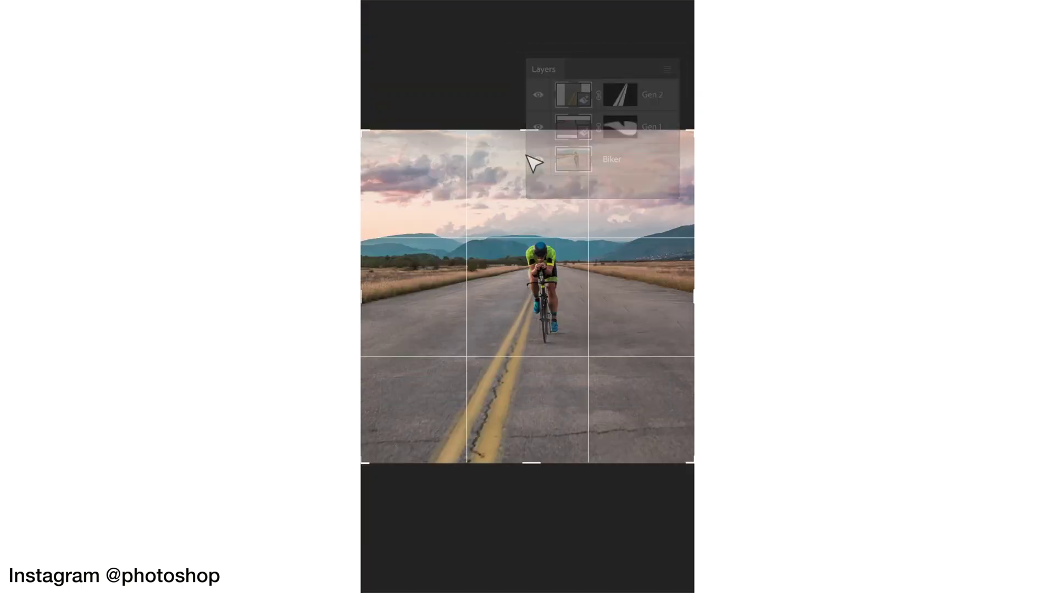
drag(536, 132, 534, 10)
key(Return)
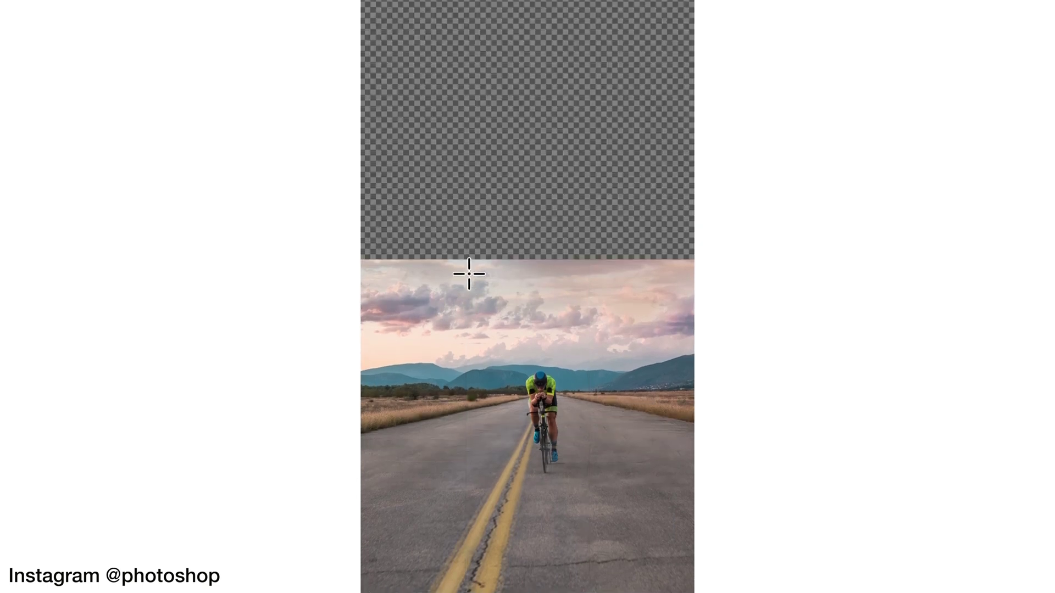
drag(368, 6, 693, 259)
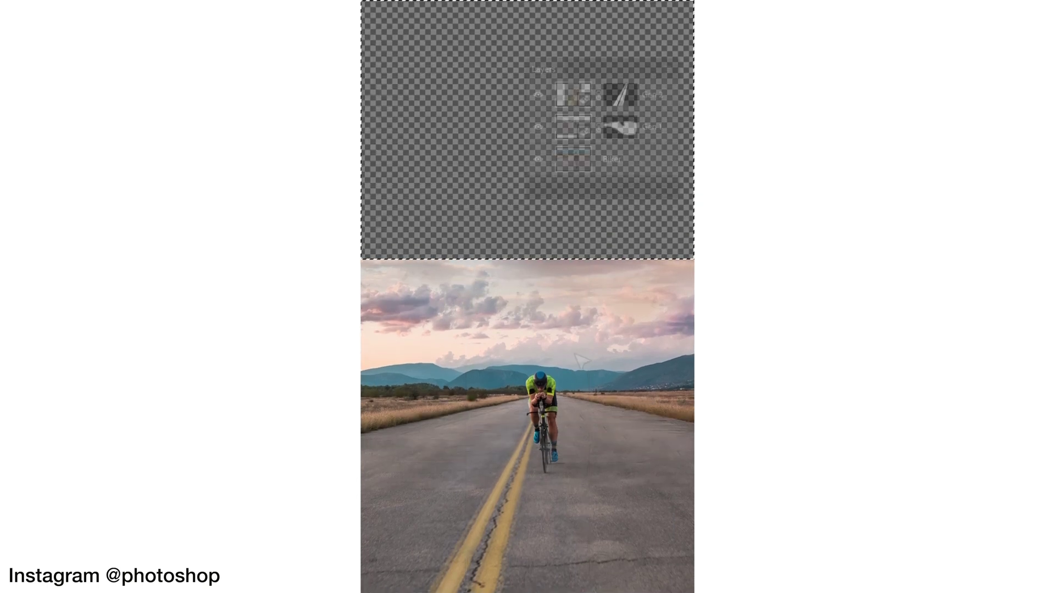
click(512, 258)
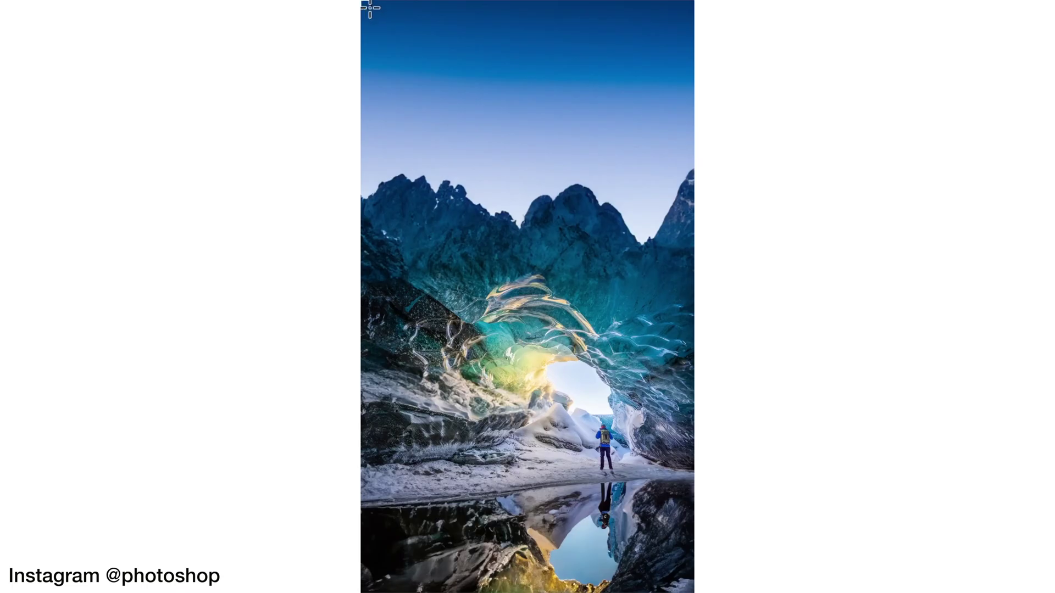
- Generate "northern lights" over the sky and mountains above the ice cave and choose the green aurora variation
drag(370, 8, 692, 281)
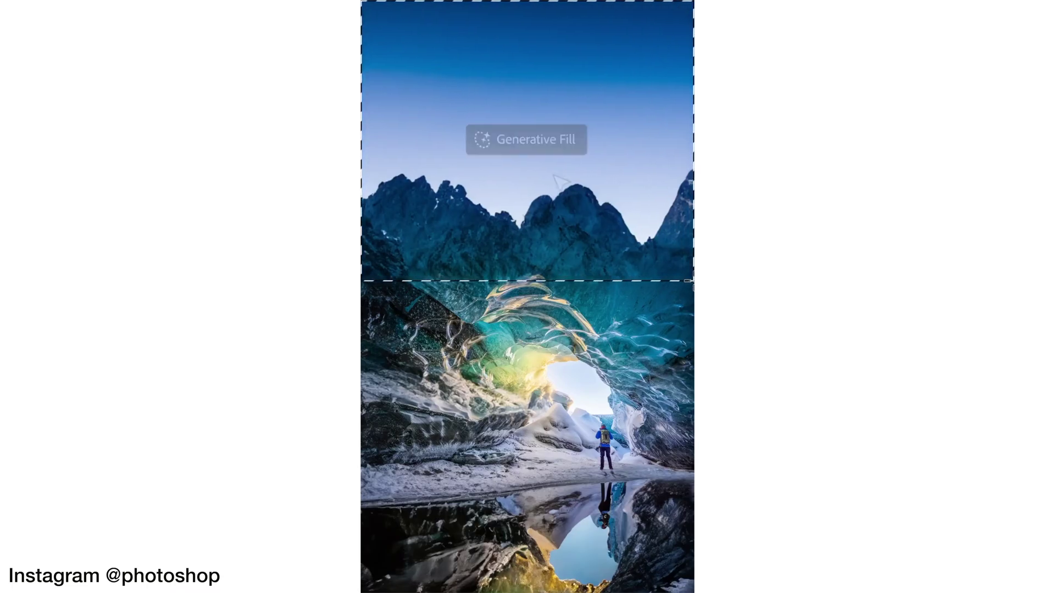
click(499, 149)
text(northern lights)
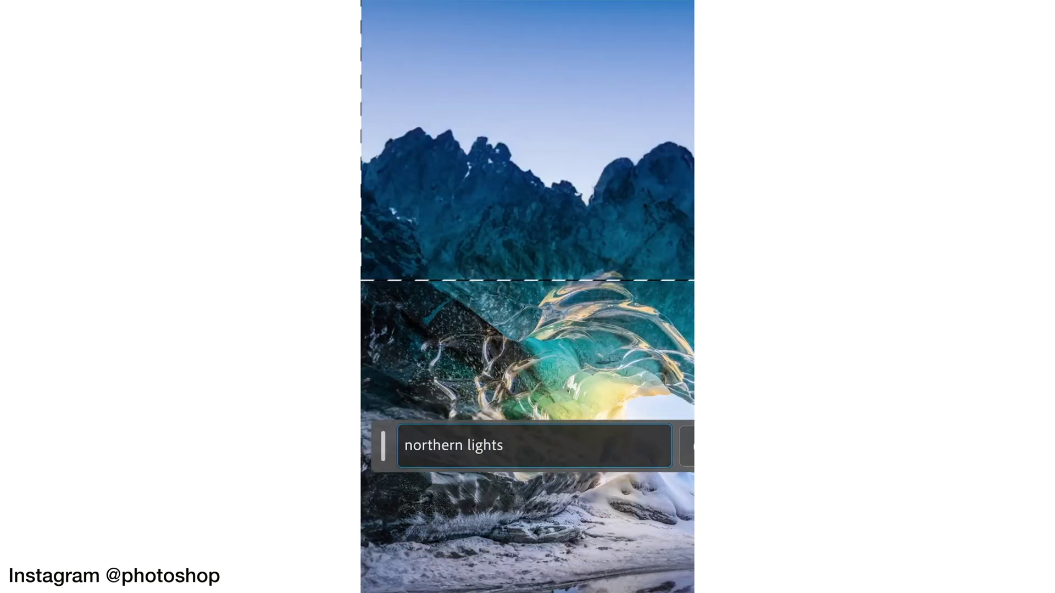
click(616, 399)
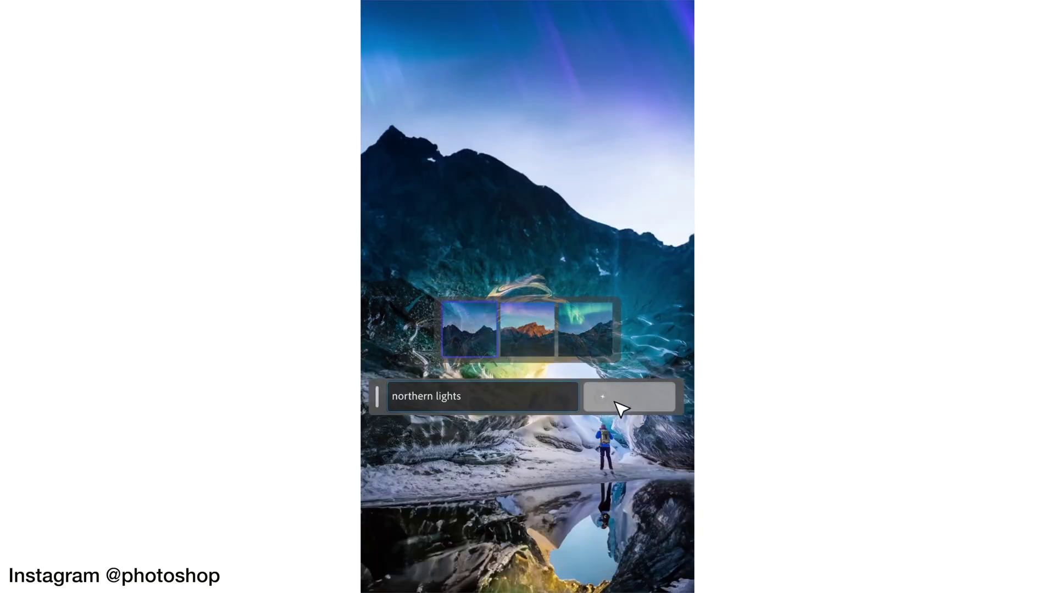
click(537, 350)
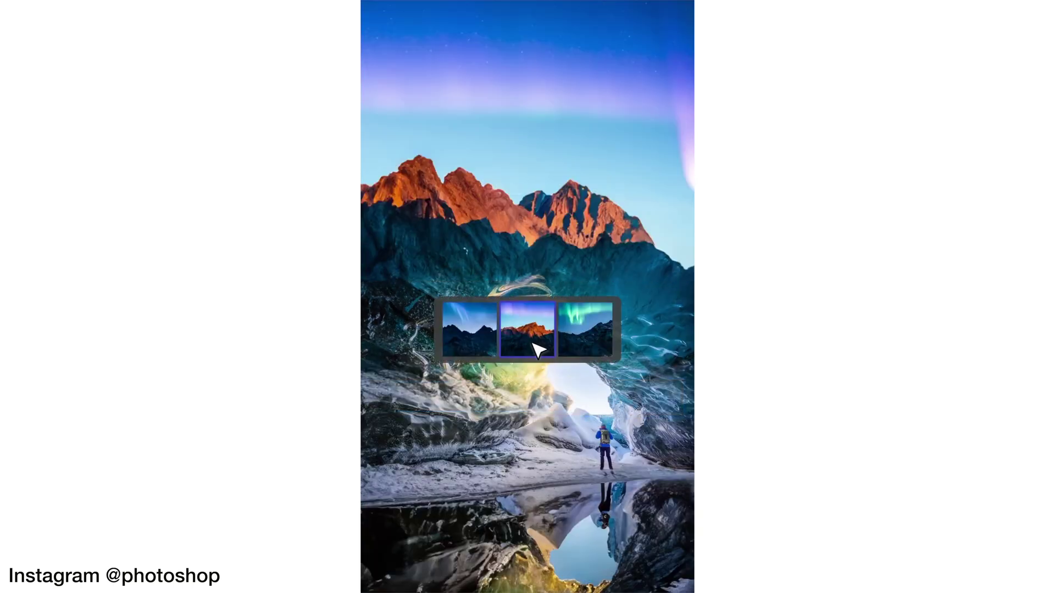
click(588, 341)
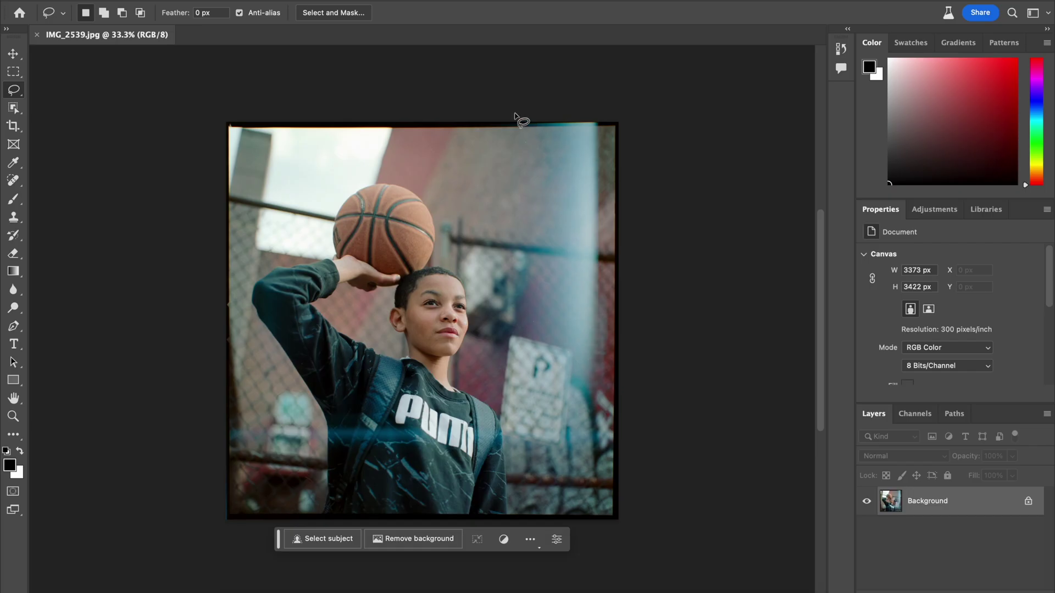
- Lasso the vertical light leak beside the boy, from the photo's upper edge down past the sign
drag(515, 122, 516, 138)
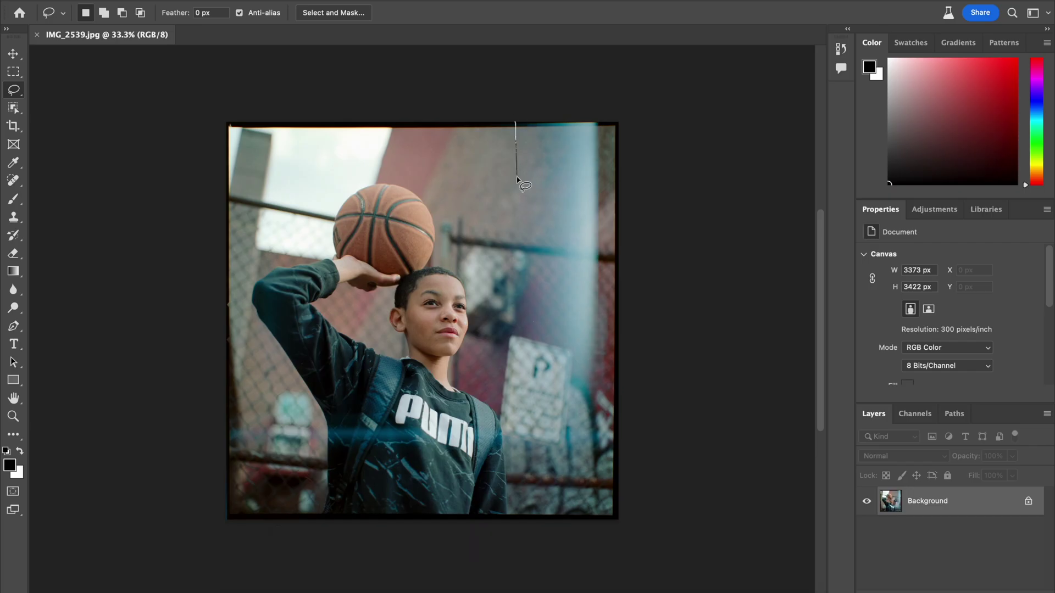
drag(519, 248, 521, 386)
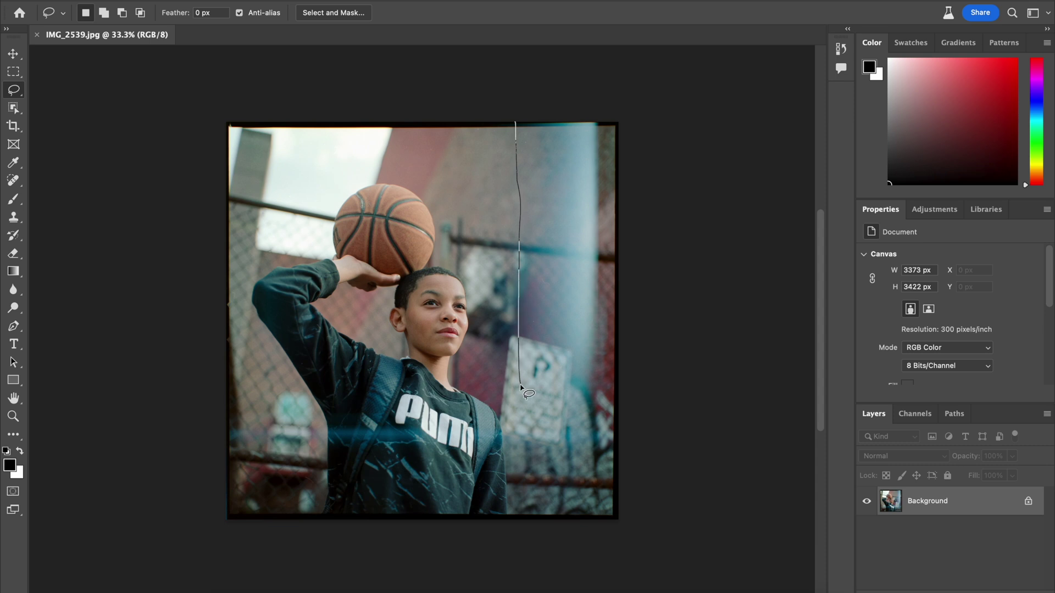
mouse_move(570, 413)
mouse_down()
mouse_move(614, 408)
mouse_move(671, 106)
mouse_move(620, 91)
mouse_move(515, 95)
mouse_up()
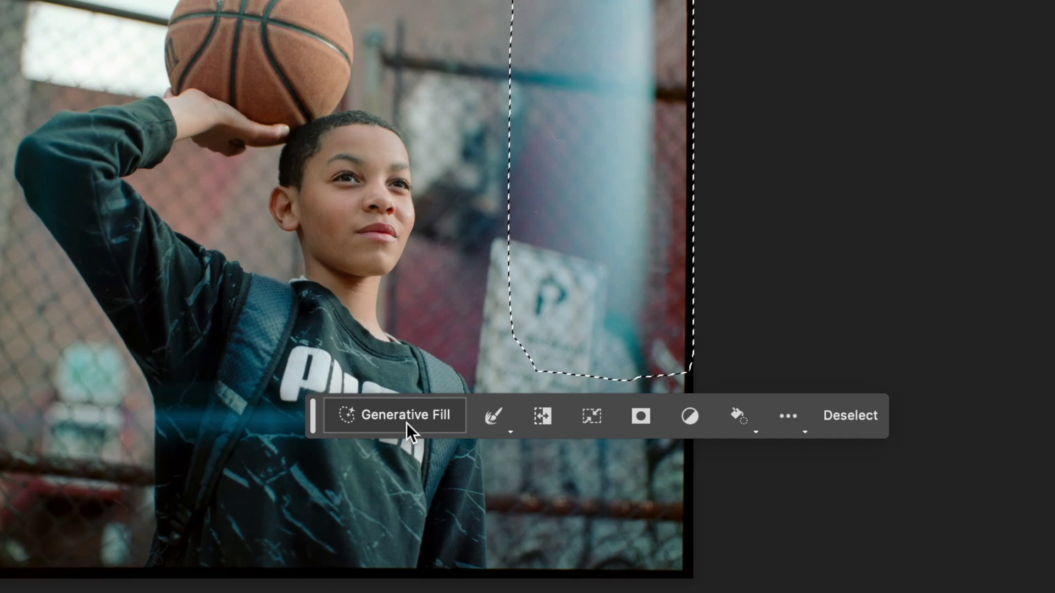
- Run Generative Fill with the prompt "fix the light leak on this film scan and make the image look as if there is no light leak"
click(406, 422)
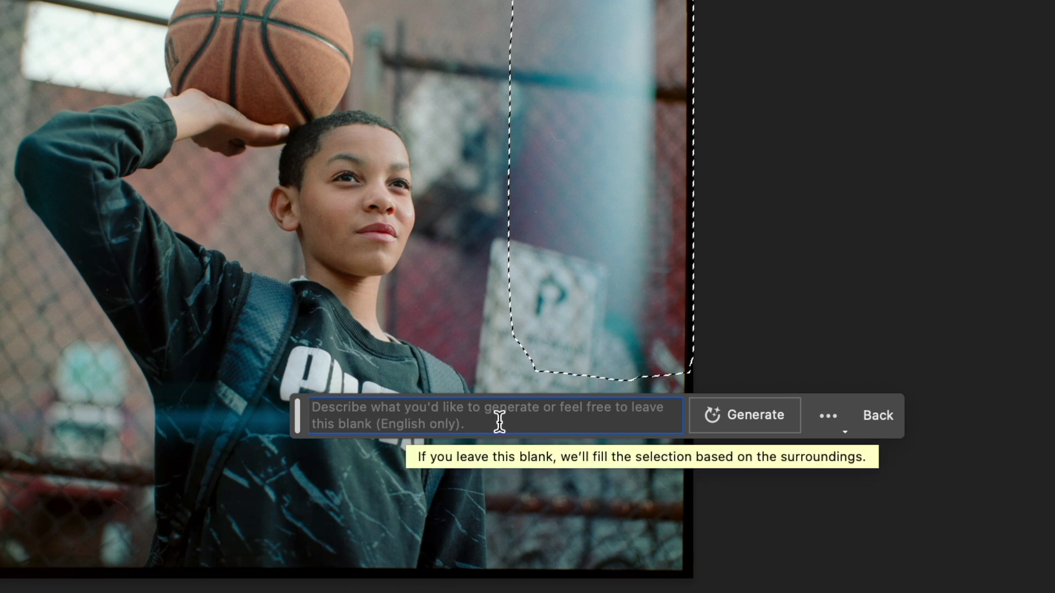
text(fix t)
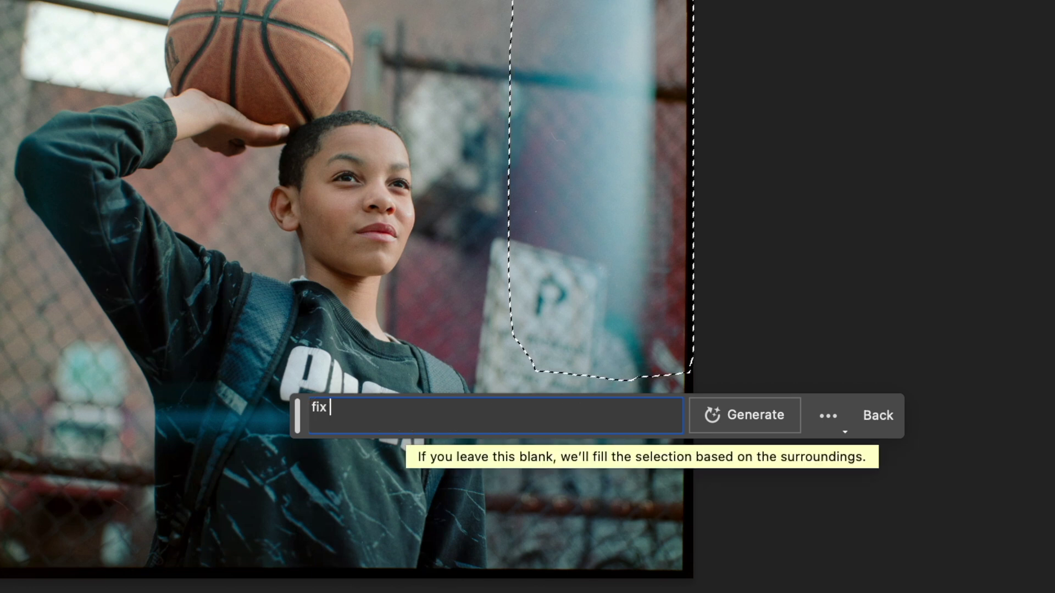
text(he light leak on )
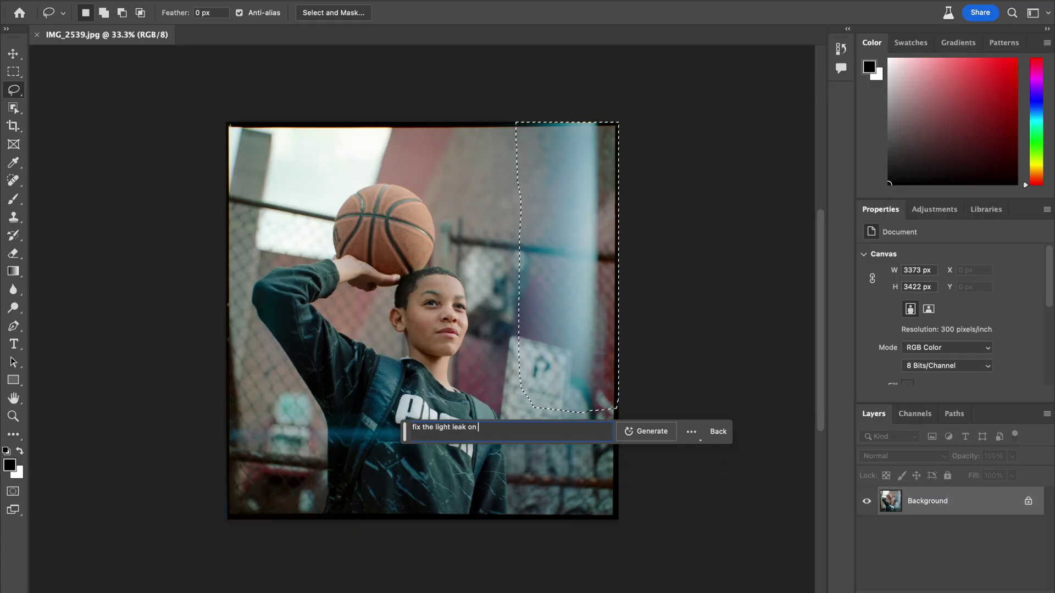
text(this film)
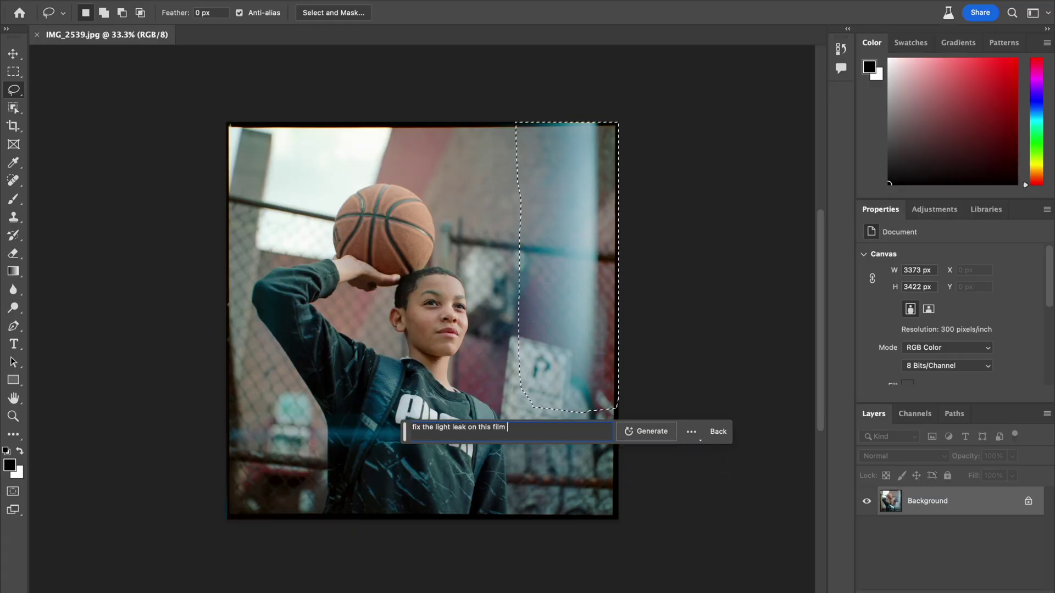
text( scan and make the image look)
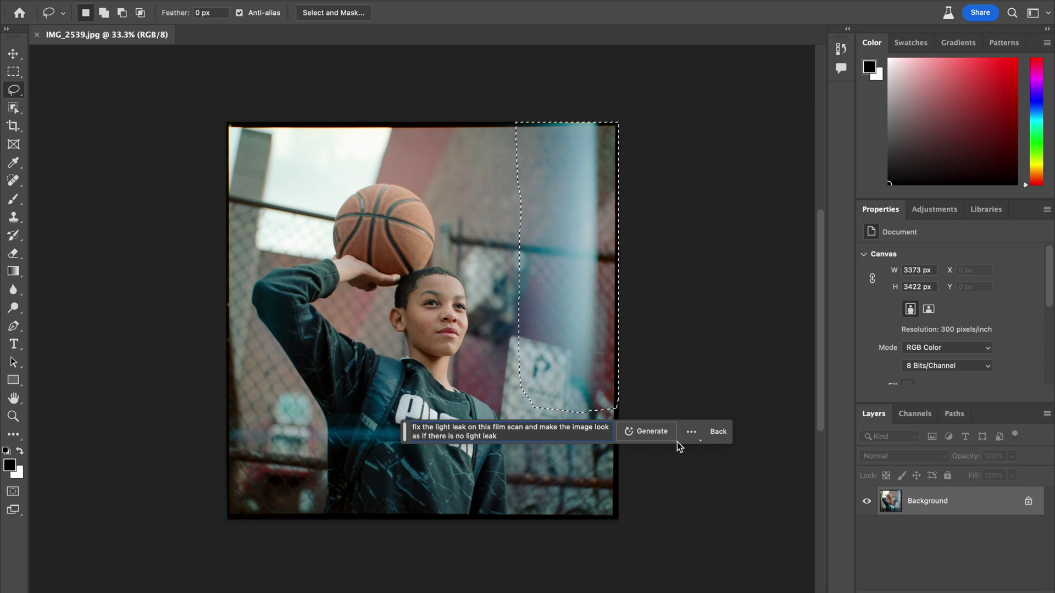
click(679, 443)
drag(404, 432, 349, 548)
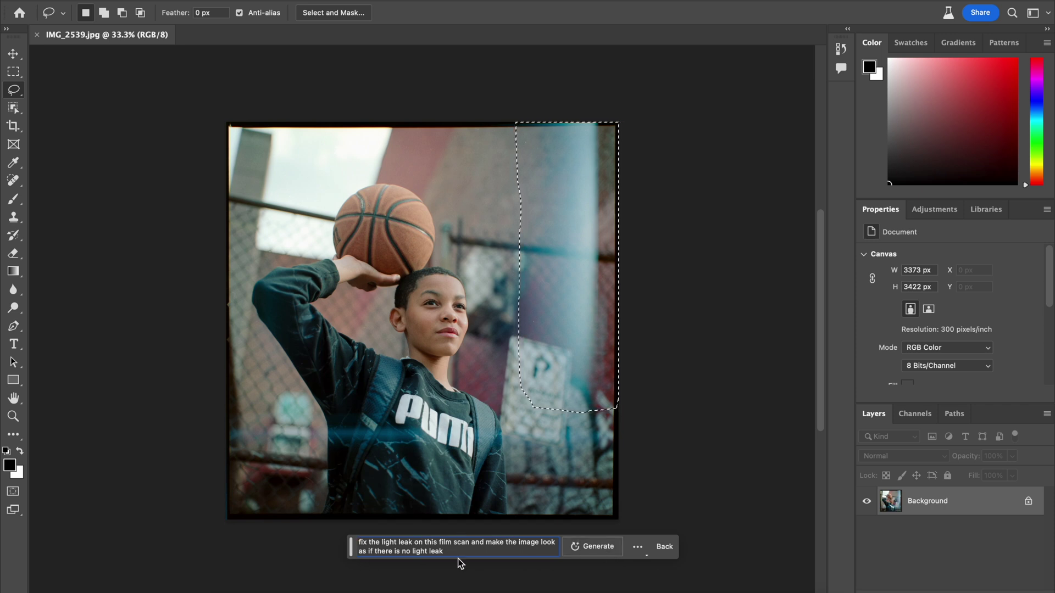
click(604, 547)
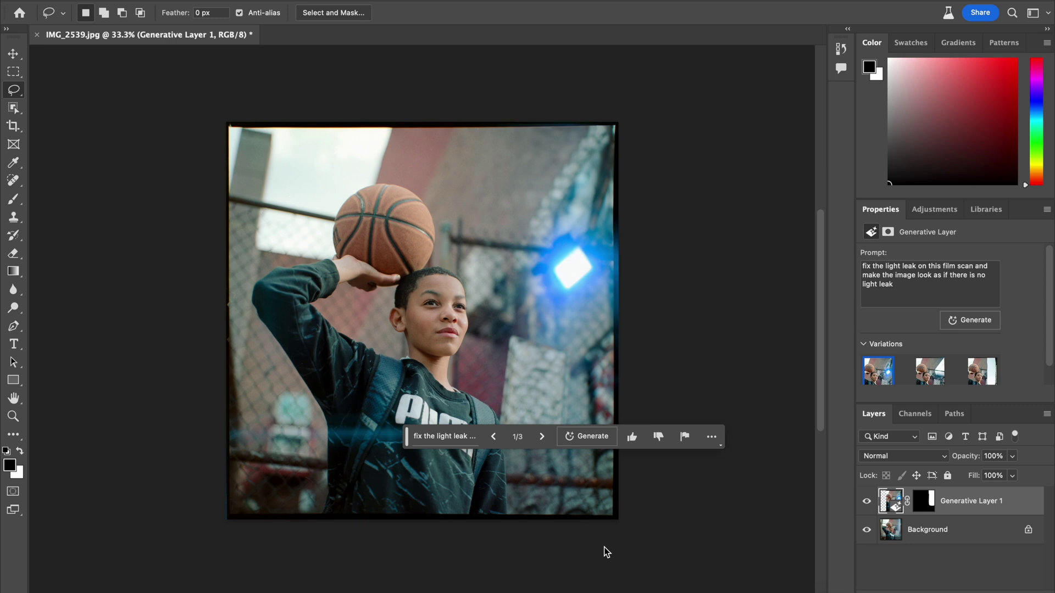
- Delete the generative layer holding the light leak fill
drag(406, 442, 428, 557)
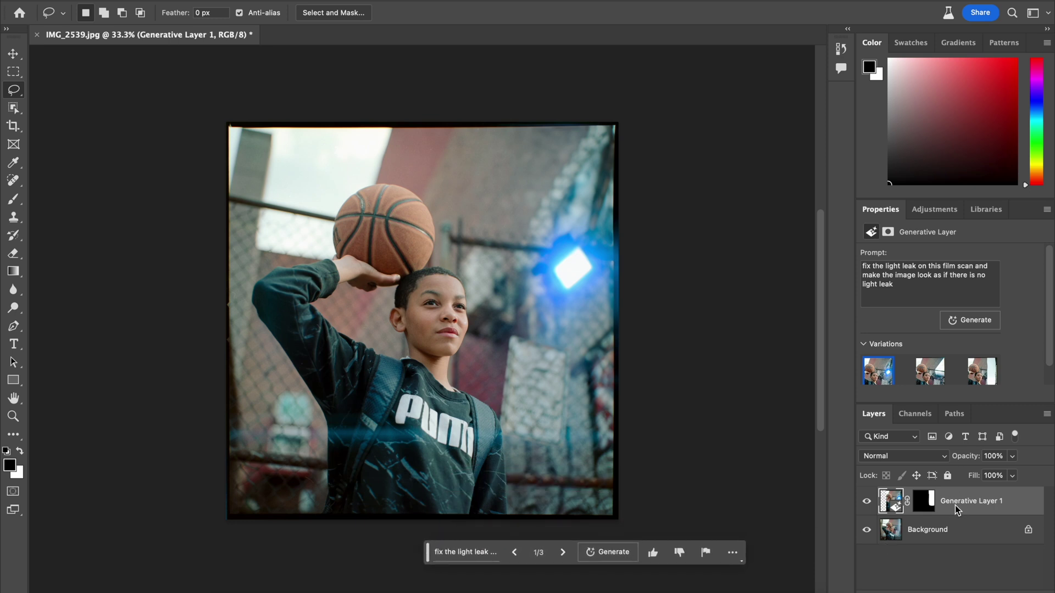
key(BackSpace)
- Lasso the vertical light leak and run Generative Fill with the prompt "remove the light leak from this image and make it look clean"
mouse_move(521, 118)
mouse_down()
mouse_move(533, 228)
mouse_move(531, 383)
mouse_move(590, 413)
mouse_move(637, 409)
mouse_move(687, 100)
mouse_move(674, 85)
mouse_move(522, 95)
mouse_up()
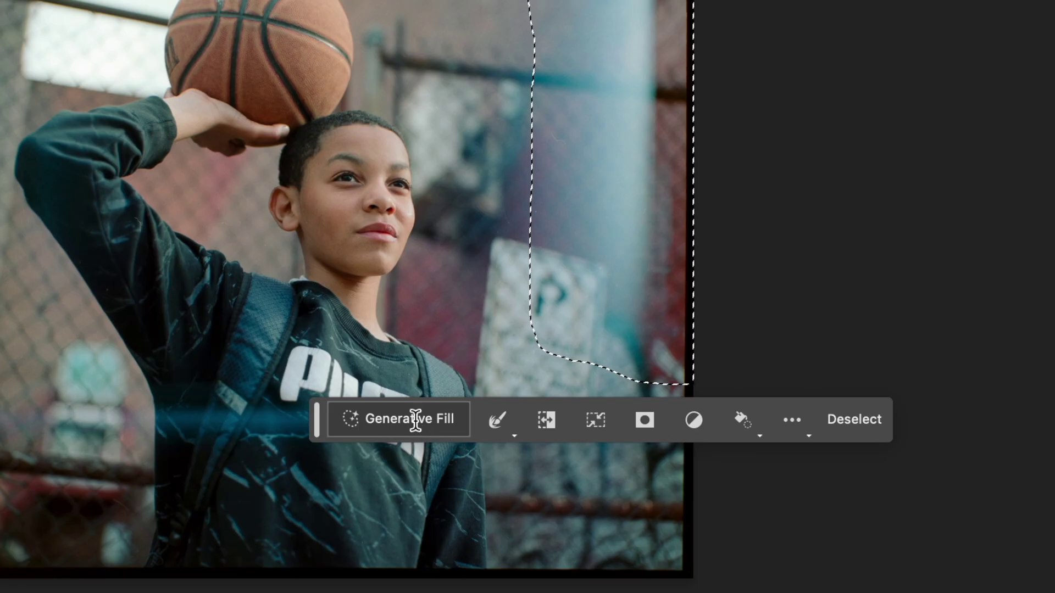
click(465, 433)
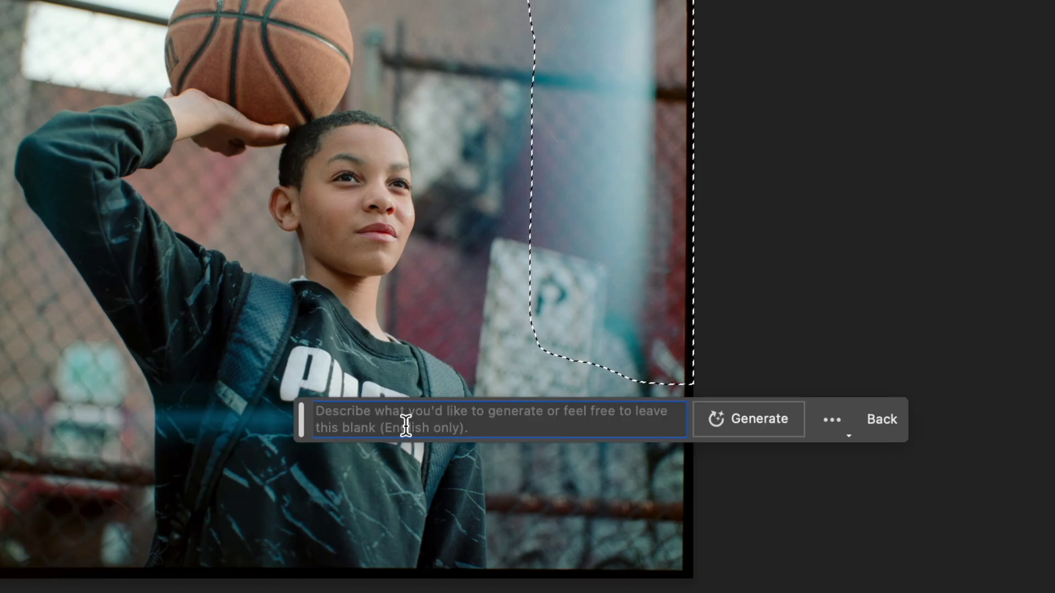
text(remove the li)
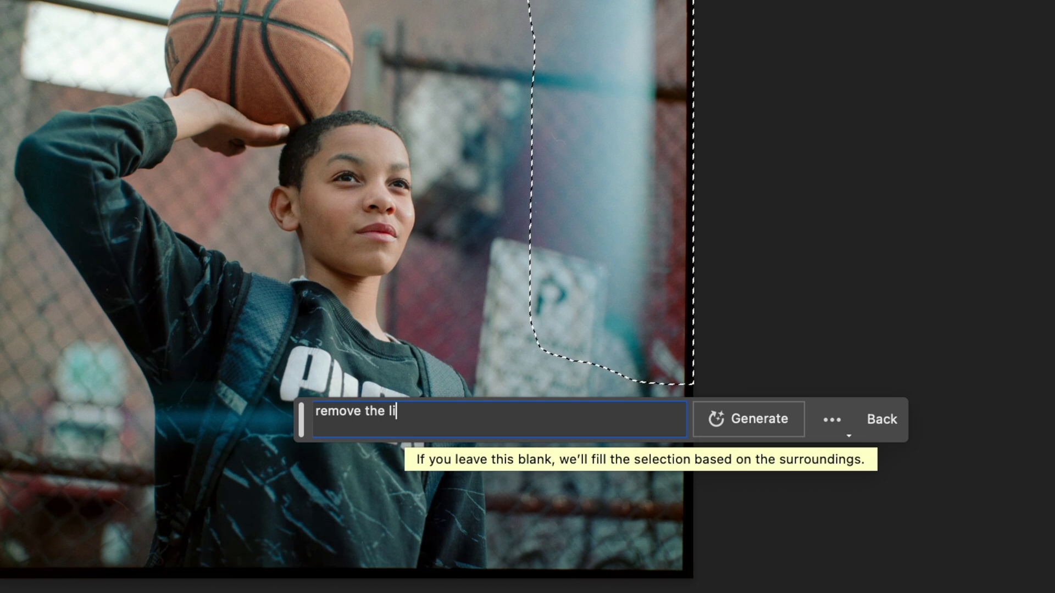
text(ght leak from this image)
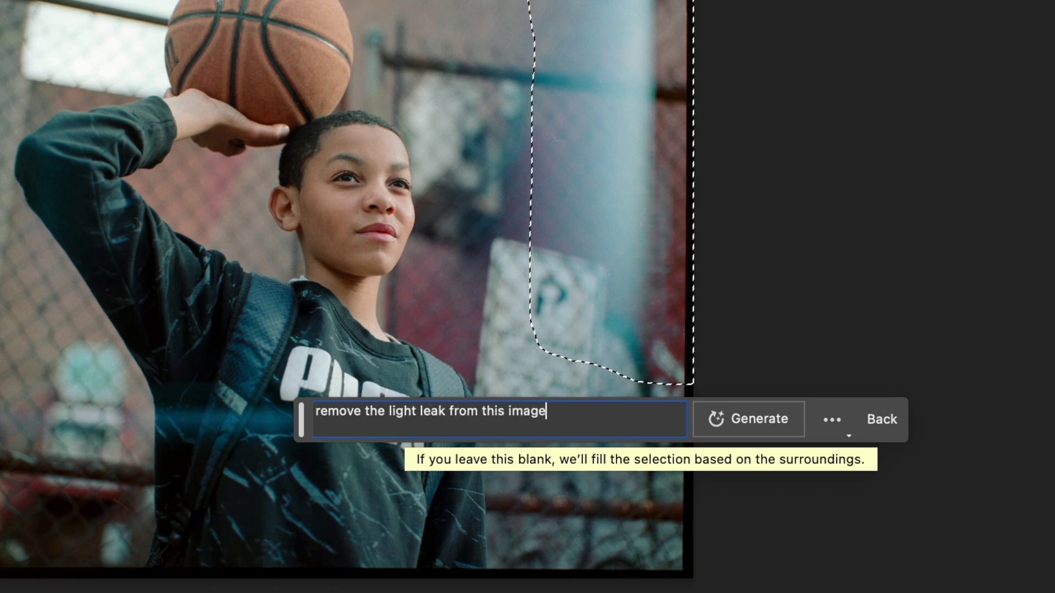
text( and make it look)
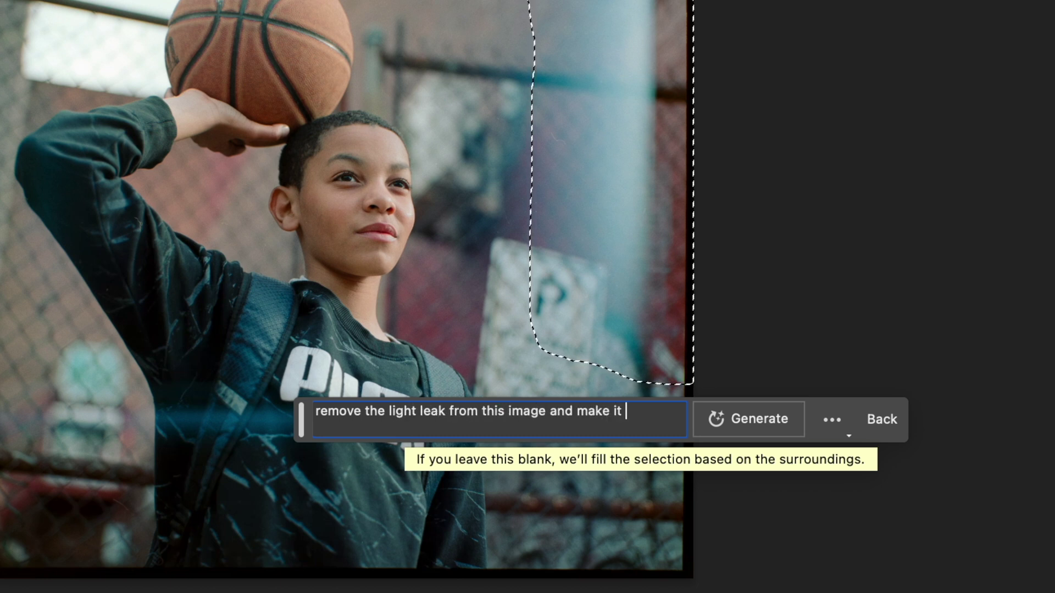
text( clean)
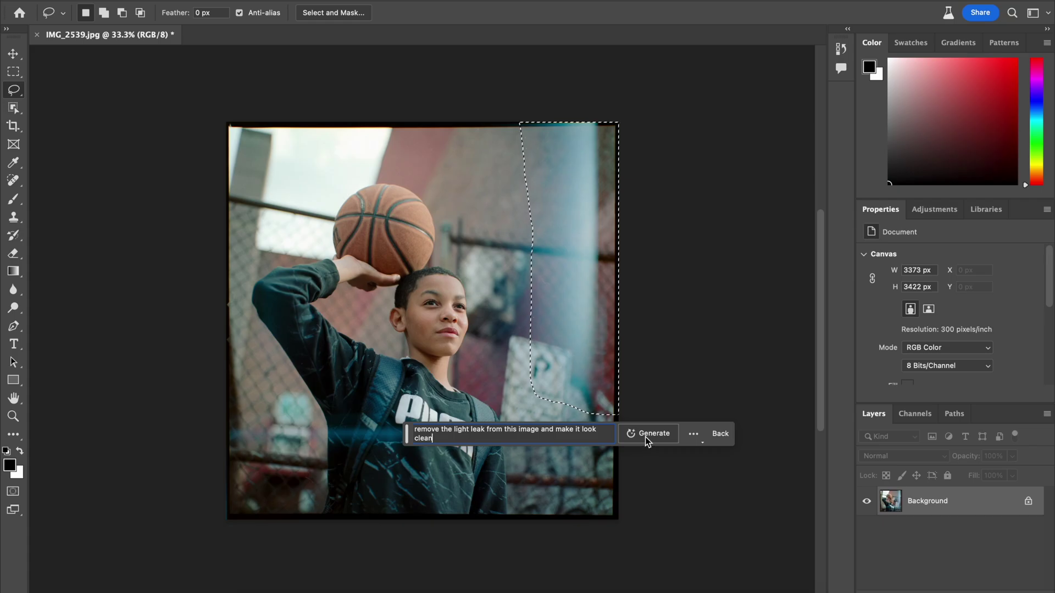
click(713, 426)
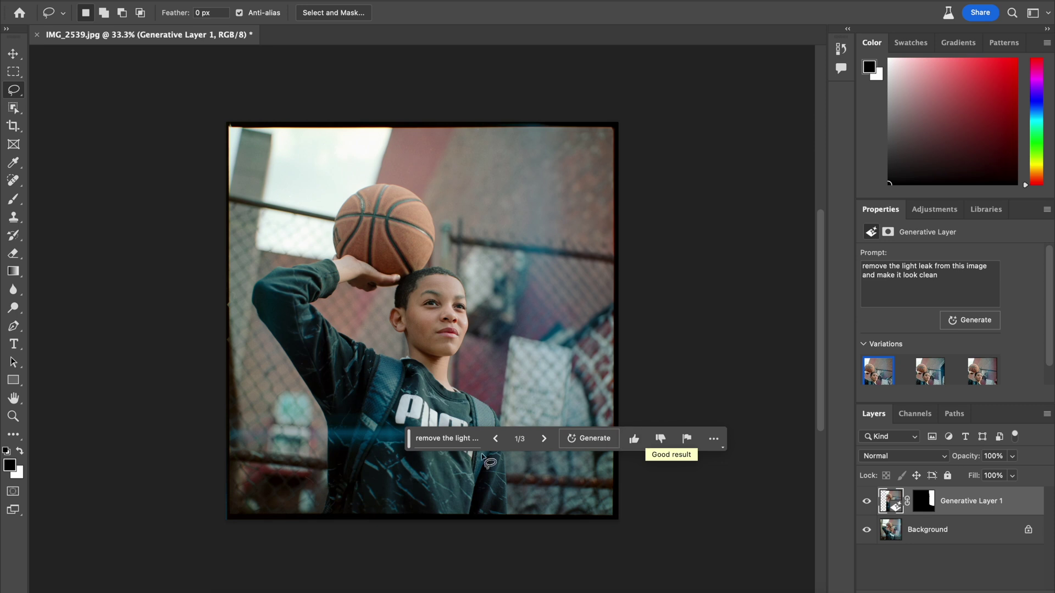
- Lasso the horizontal blue light streak across the boy's sweatshirt over the full width of the photo
drag(408, 438, 378, 543)
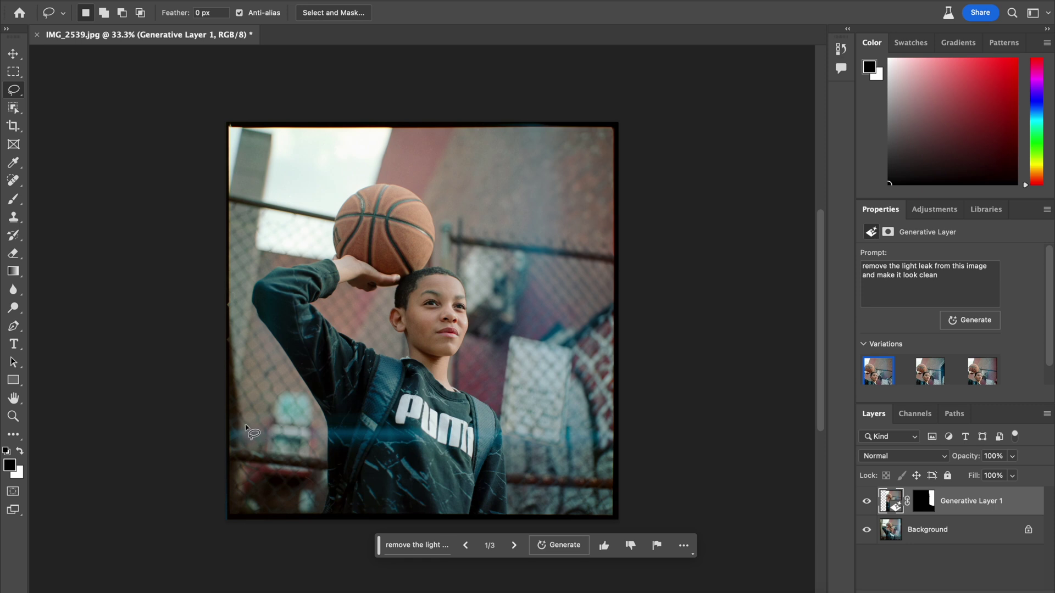
drag(230, 422, 577, 415)
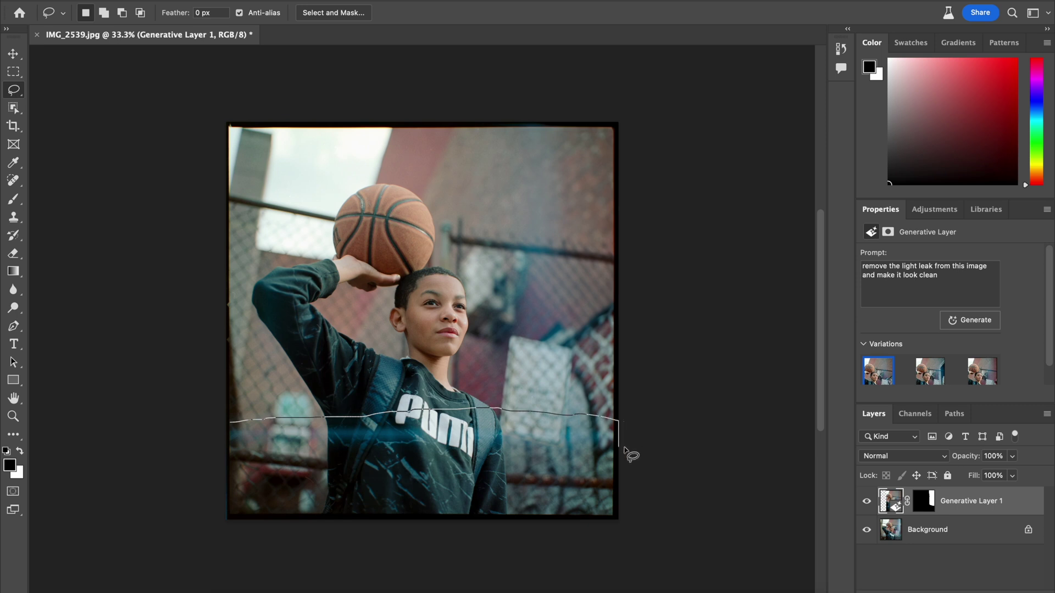
mouse_move(491, 469)
mouse_down()
mouse_move(218, 467)
mouse_move(202, 426)
mouse_up()
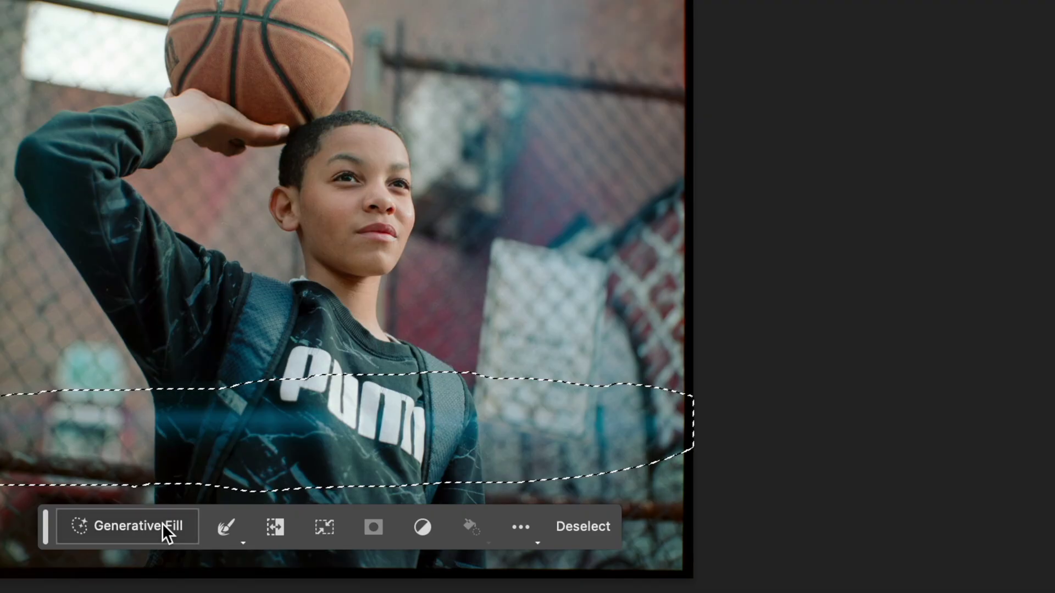
- Run Generative Fill on the horizontal streak with the prompt "remove the like blue leak from this image and make it look clean"
click(334, 494)
text(remove the like leak from this image and make it look clean)
triple_click(142, 520)
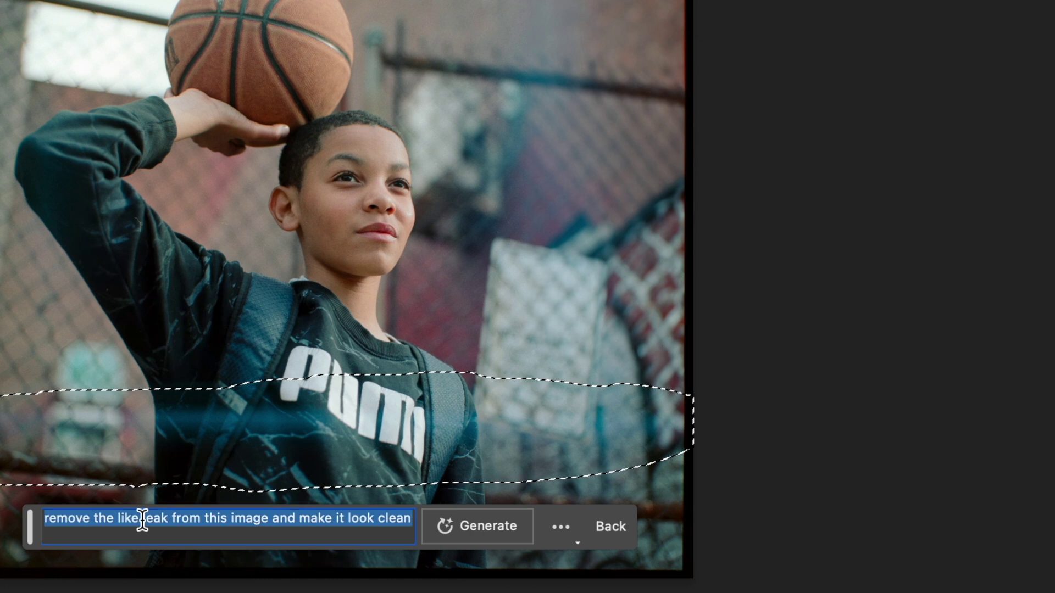
click(146, 522)
click(142, 518)
text(blue)
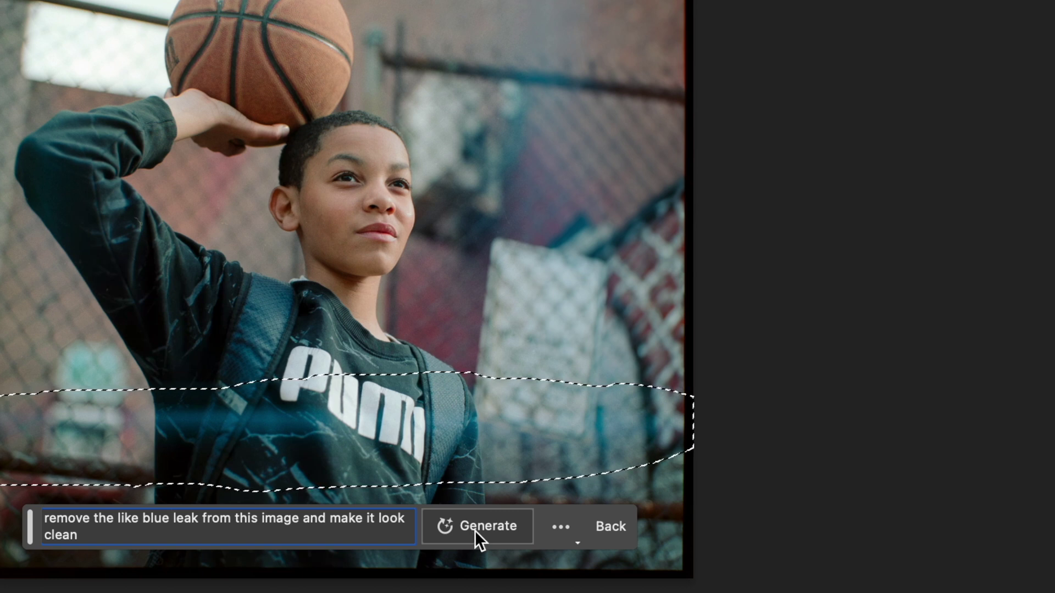
click(476, 529)
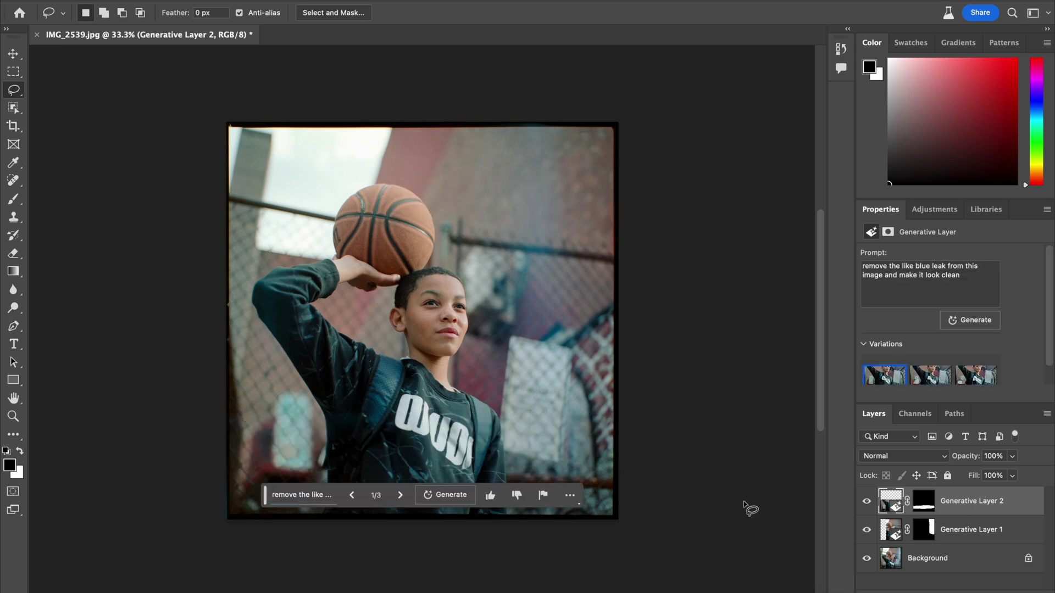
drag(264, 500, 267, 560)
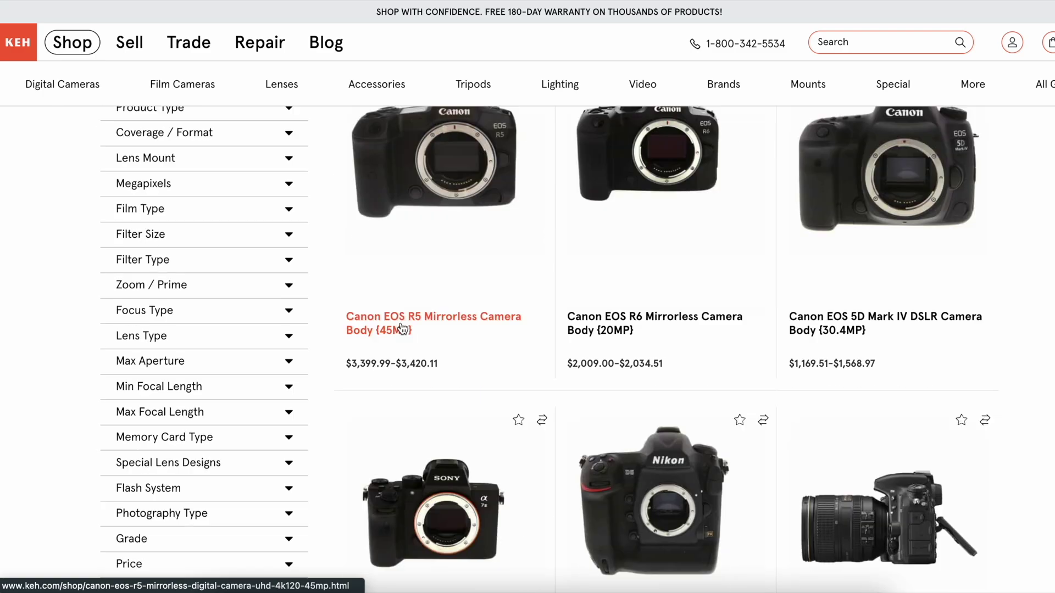
scroll(403, 328, down, 10)
scroll(401, 329, down, 10)
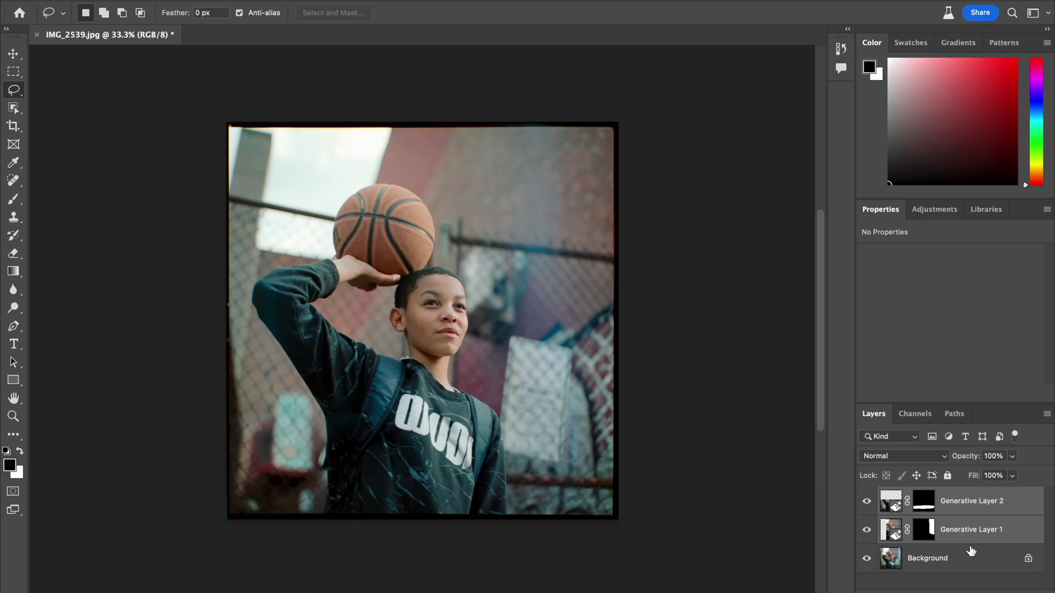
- Group the two generative layers and toggle the group's visibility to compare the photo with and without the fills
key(ctrl+g)
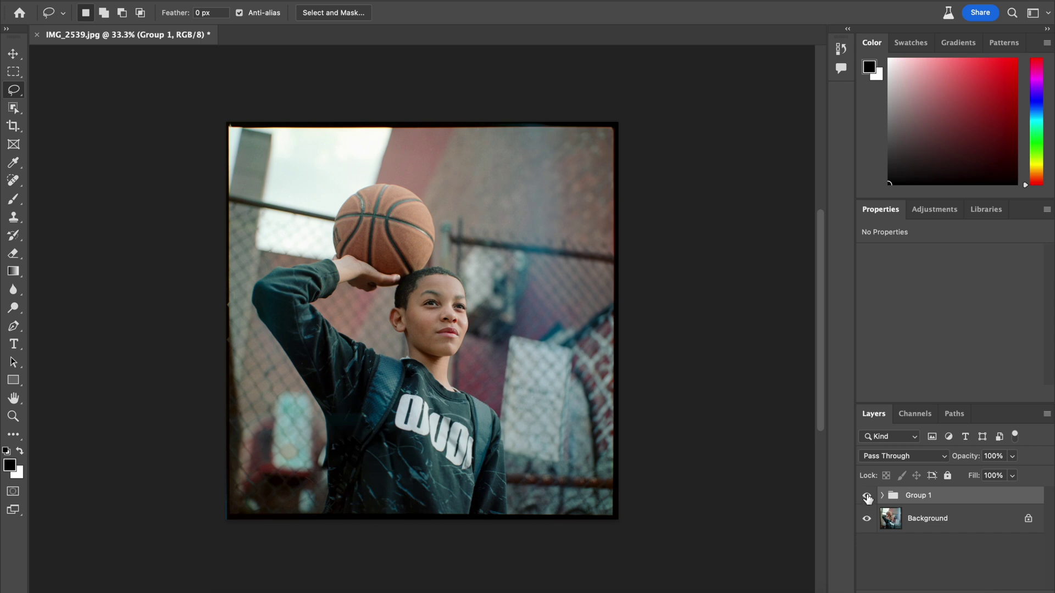
click(866, 496)
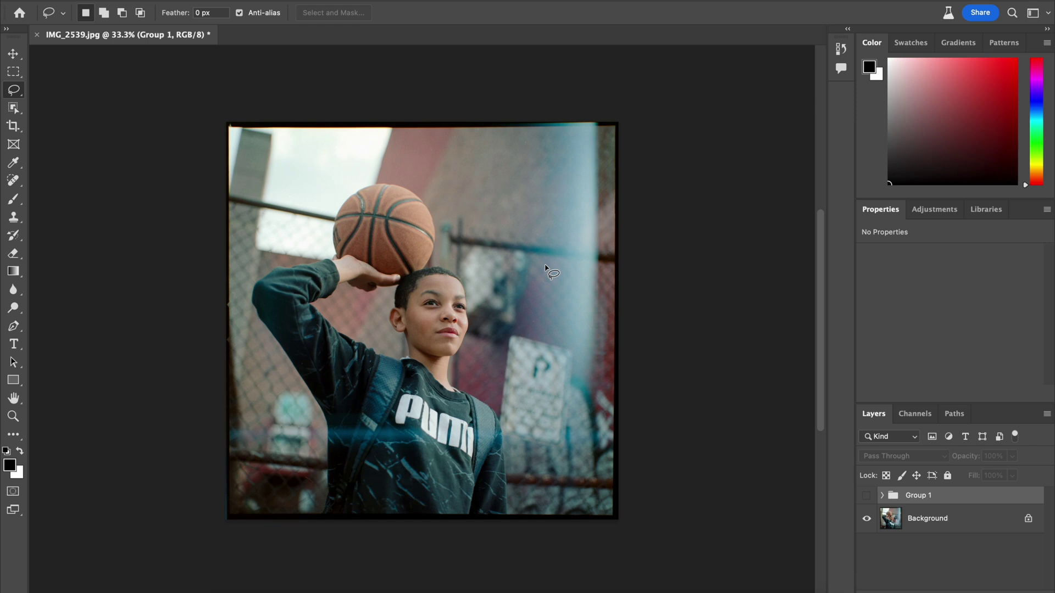
click(867, 496)
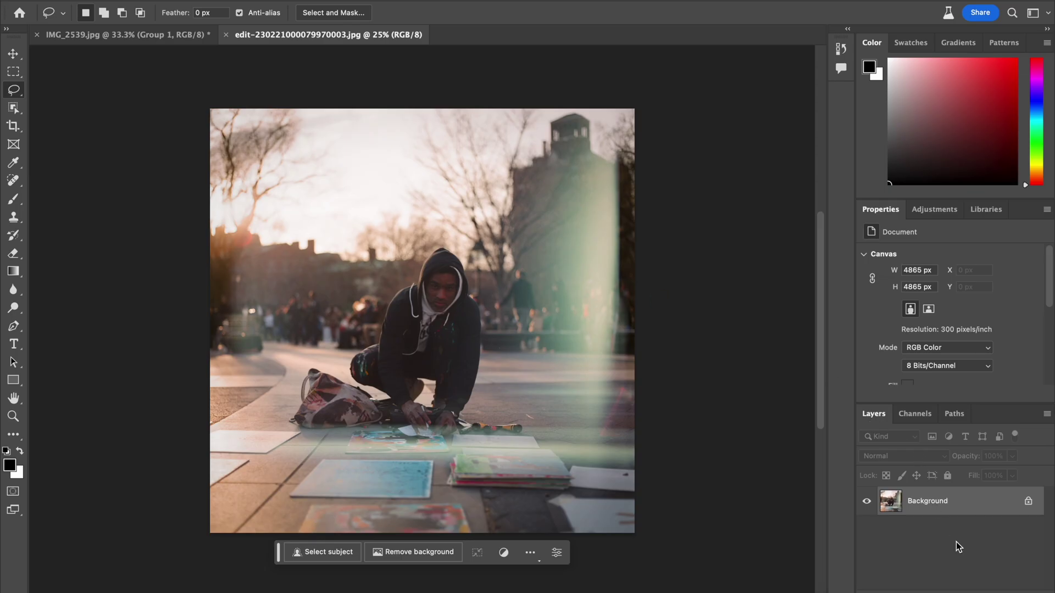
- Lasso the vertical green light leak over the building and ground, out to the edge of the kneeling artist photo
click(349, 555)
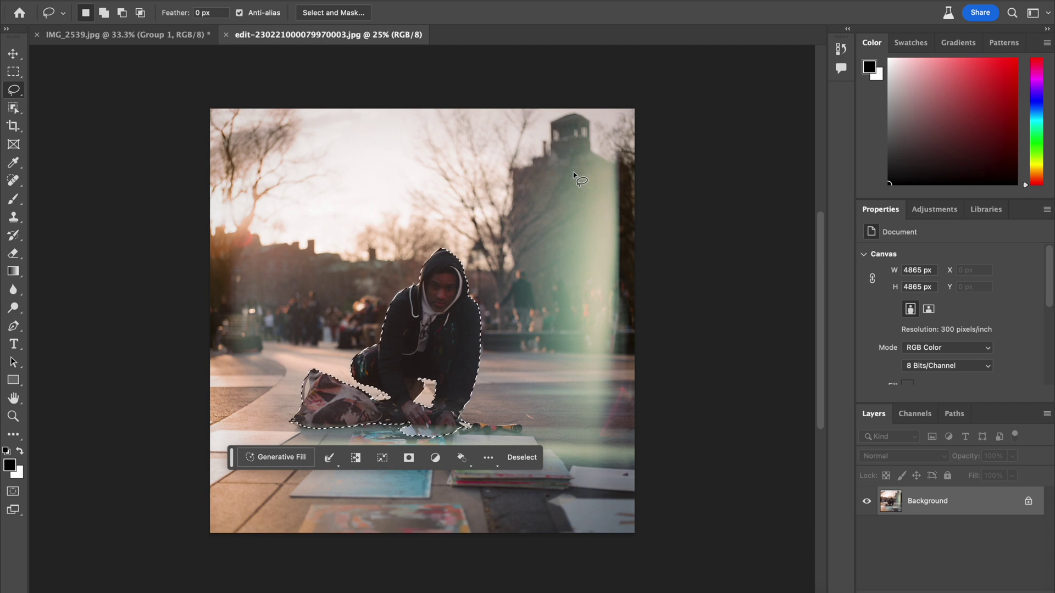
drag(554, 114, 549, 224)
drag(538, 264, 538, 335)
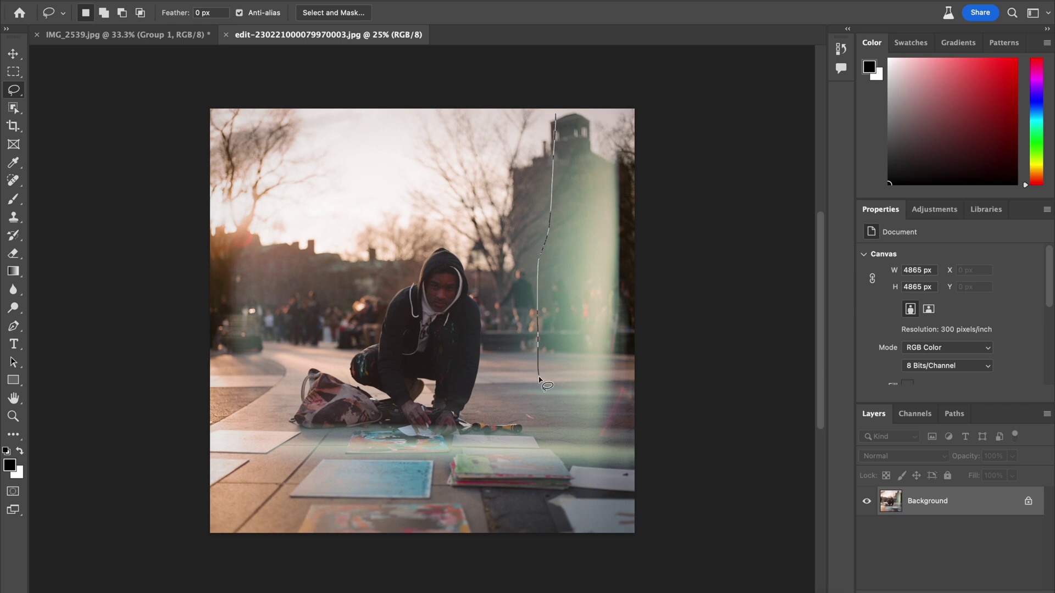
mouse_move(553, 444)
mouse_down()
mouse_move(582, 484)
mouse_move(615, 482)
mouse_move(665, 261)
mouse_move(672, 58)
mouse_move(609, 44)
mouse_move(555, 55)
mouse_move(553, 112)
mouse_up()
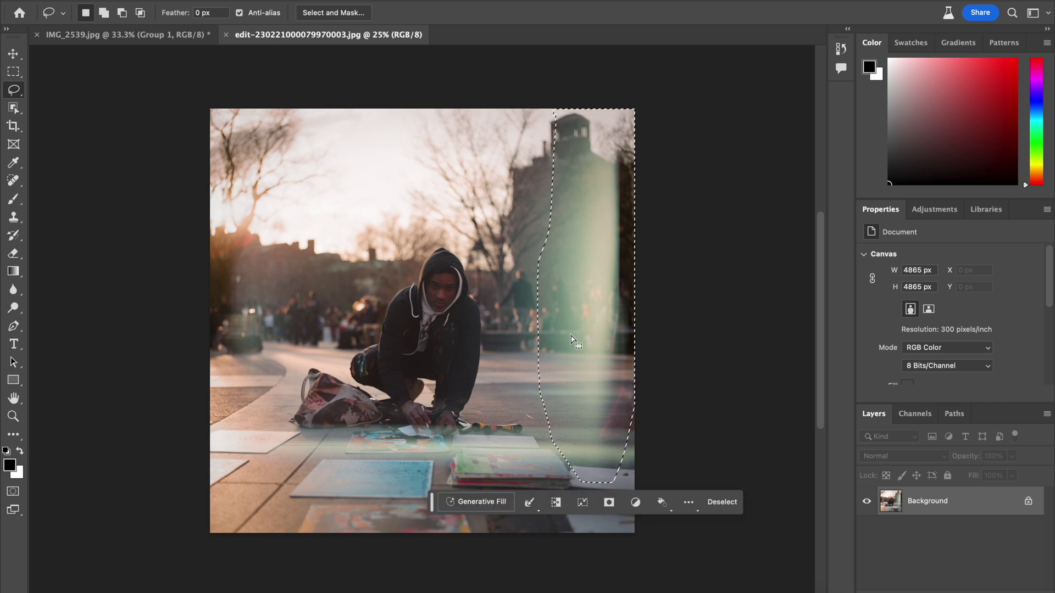
- Run Generative Fill on the selection with the prompt "remove the light leak in the image and make it look clean"
click(476, 502)
text(remove the light l)
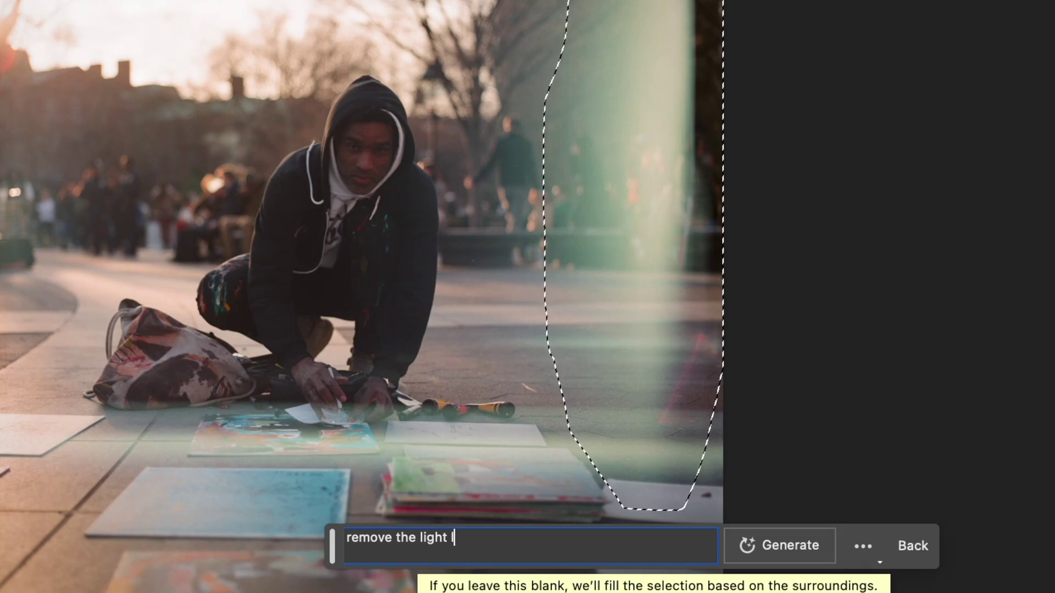
text(eal)
key(BackSpace)
text(k in the image and make it look clean)
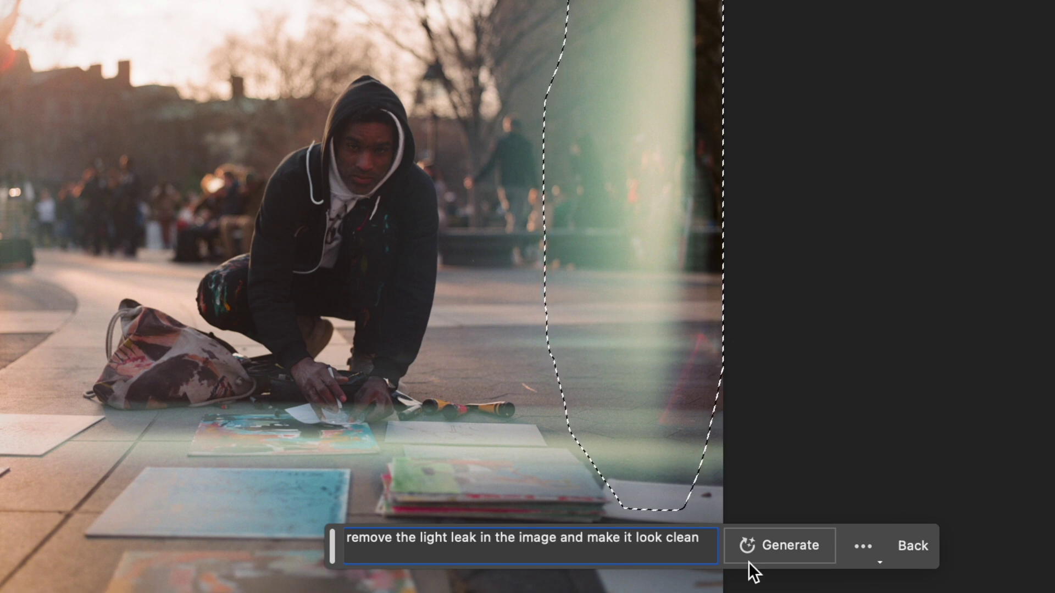
click(760, 555)
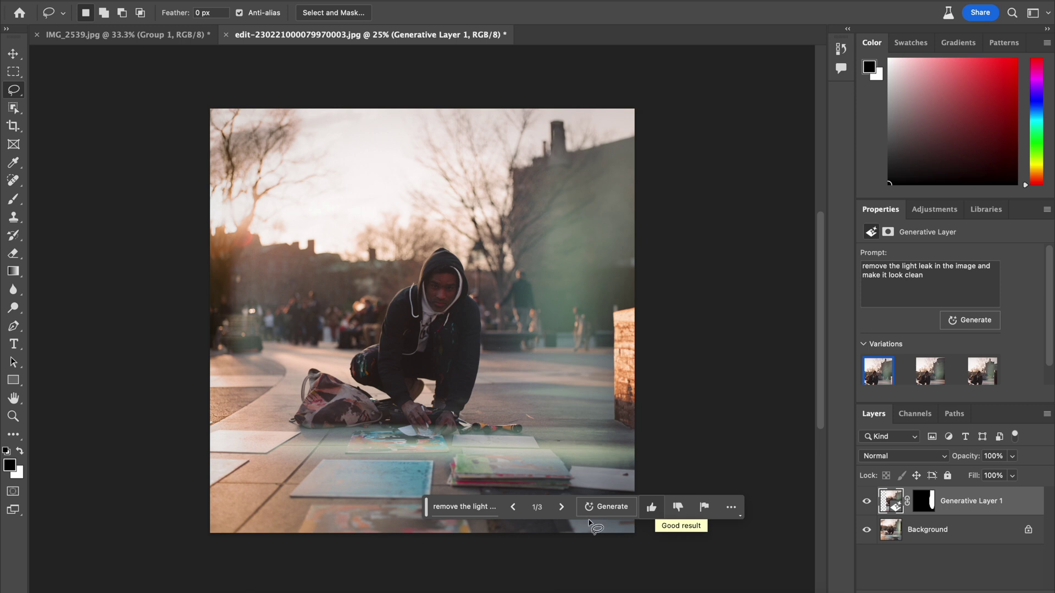
- Toggle the generative layer's visibility to compare the photo with and without the vertical leak fill
drag(424, 509, 405, 584)
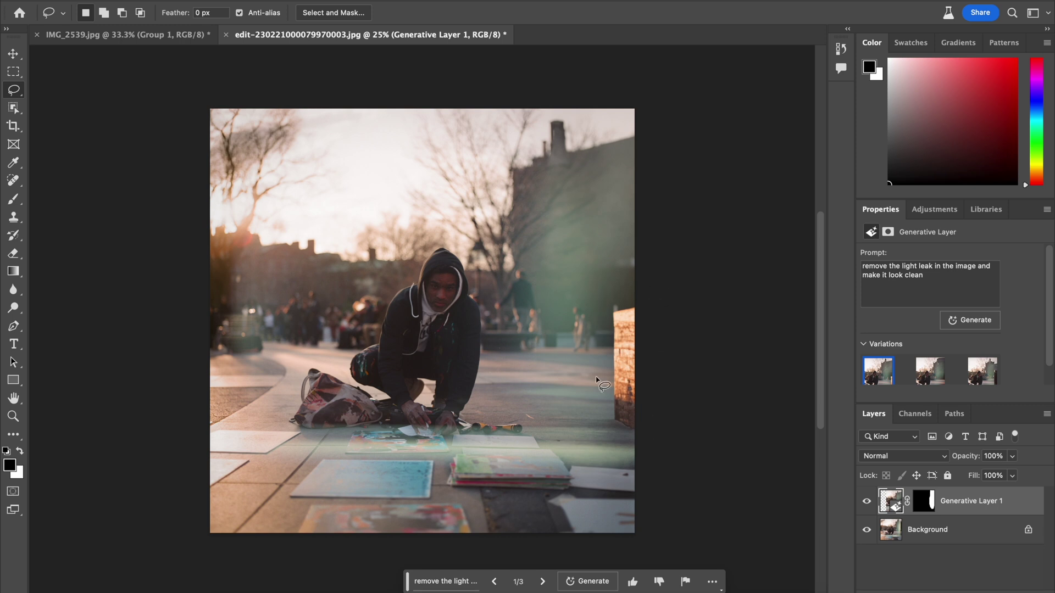
click(866, 501)
click(866, 501)
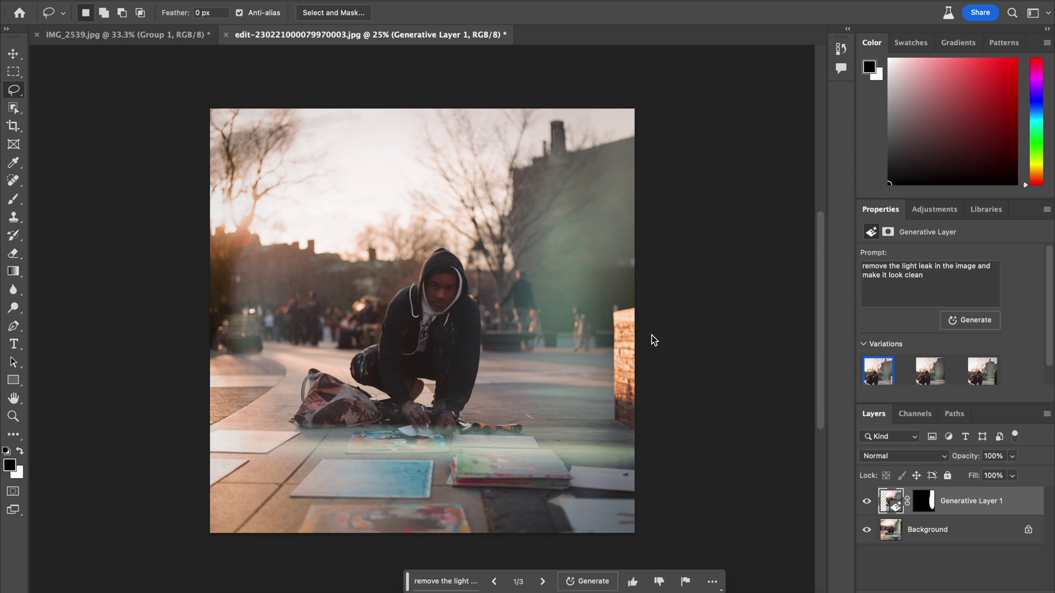
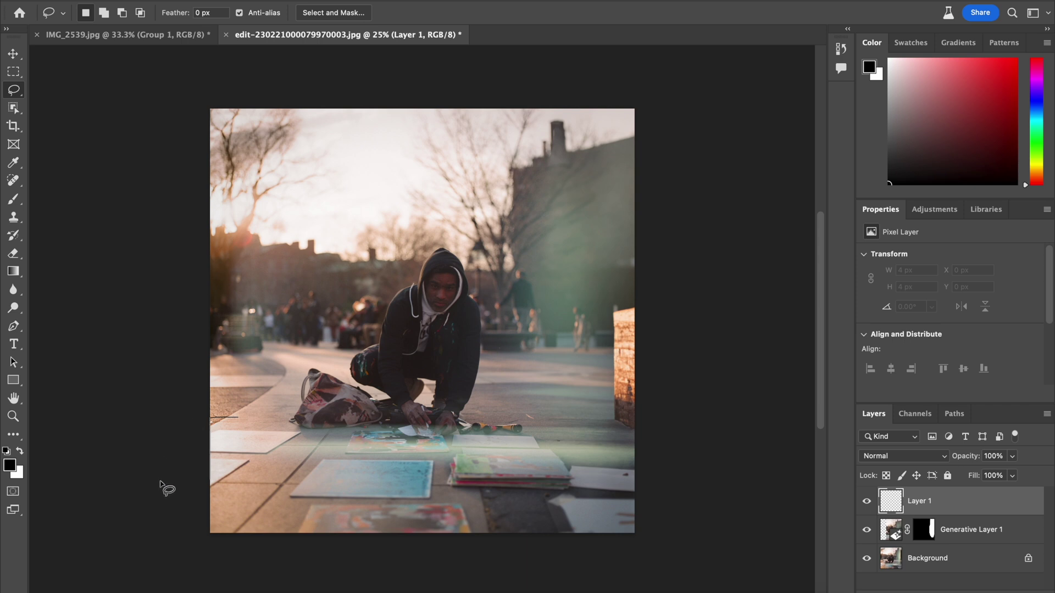
- Lasso the horizontal light leak across the pavement artworks and run Generative Fill with the prompt "remove the light leak and make the image look clean"
mouse_move(218, 501)
mouse_down()
mouse_move(668, 485)
mouse_move(666, 420)
mouse_move(517, 423)
mouse_up()
drag(440, 416, 235, 418)
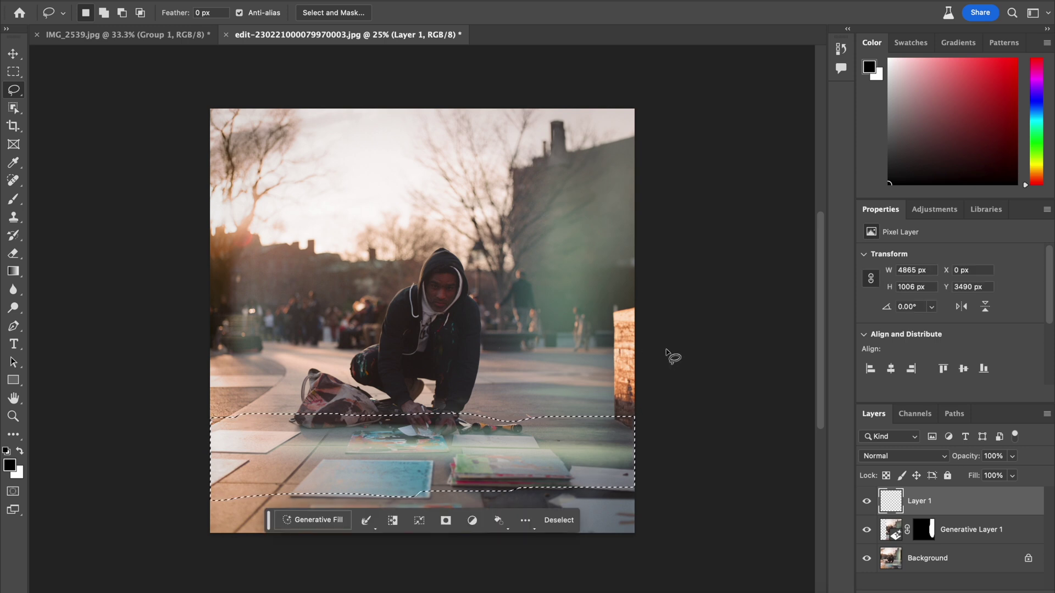
click(315, 524)
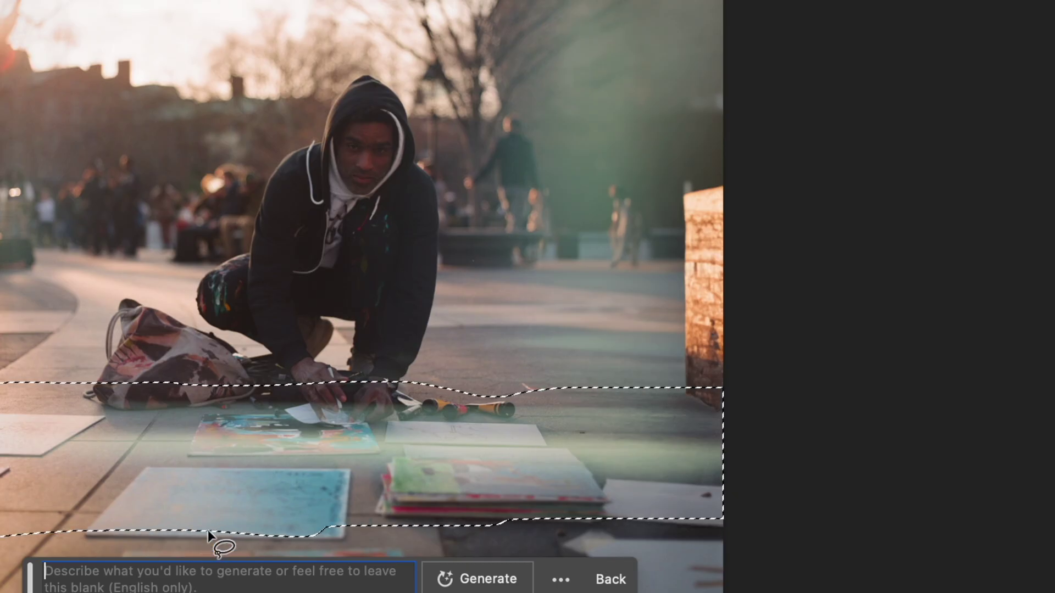
text(remove the l)
key(BackSpace)
text(blue light leak and)
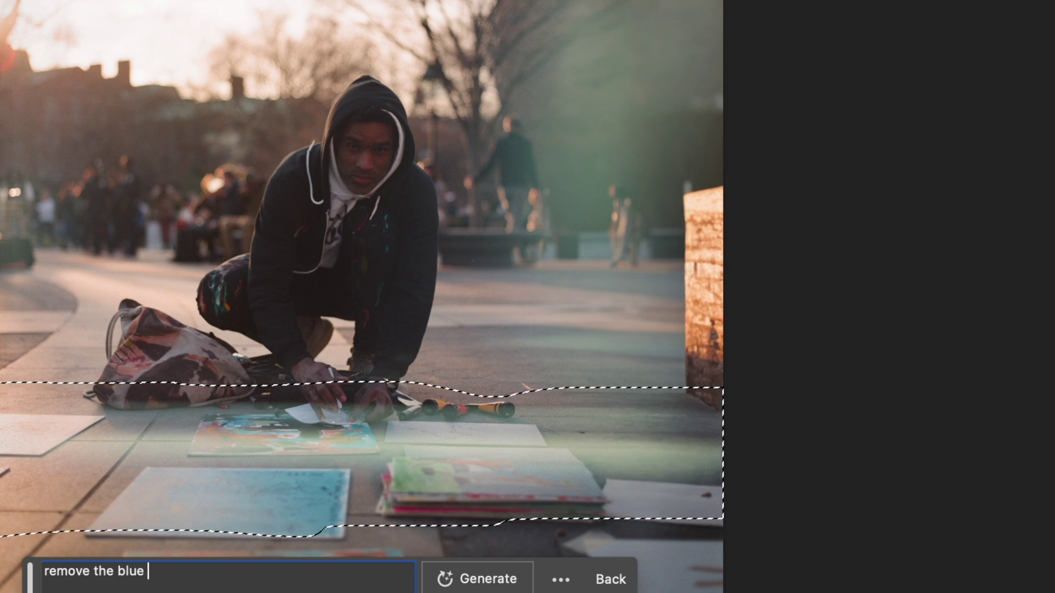
text( mak)
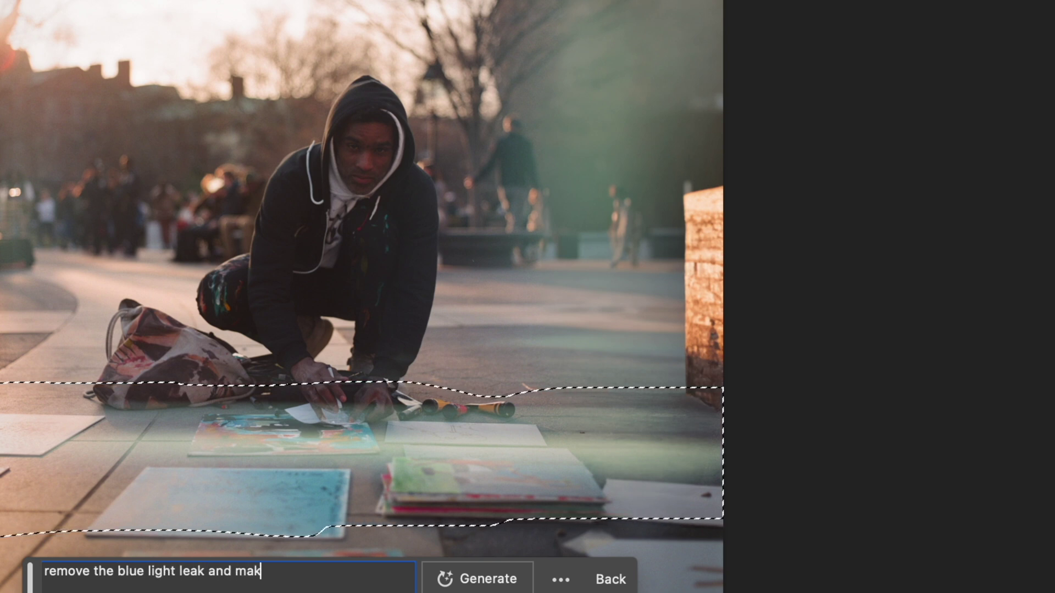
text(e the image look clean)
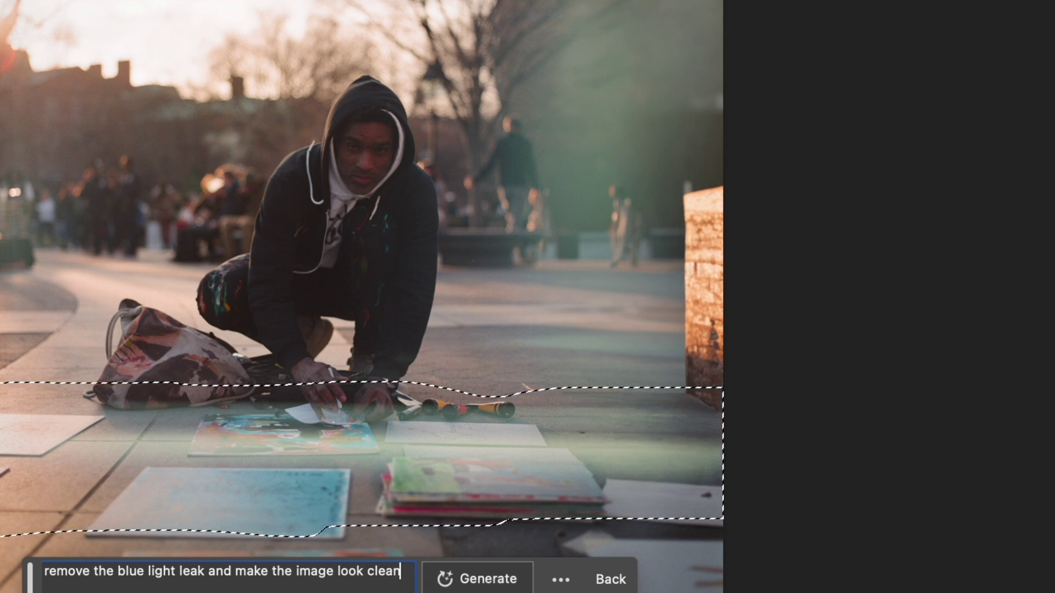
double_click(131, 571)
key(BackSpace)
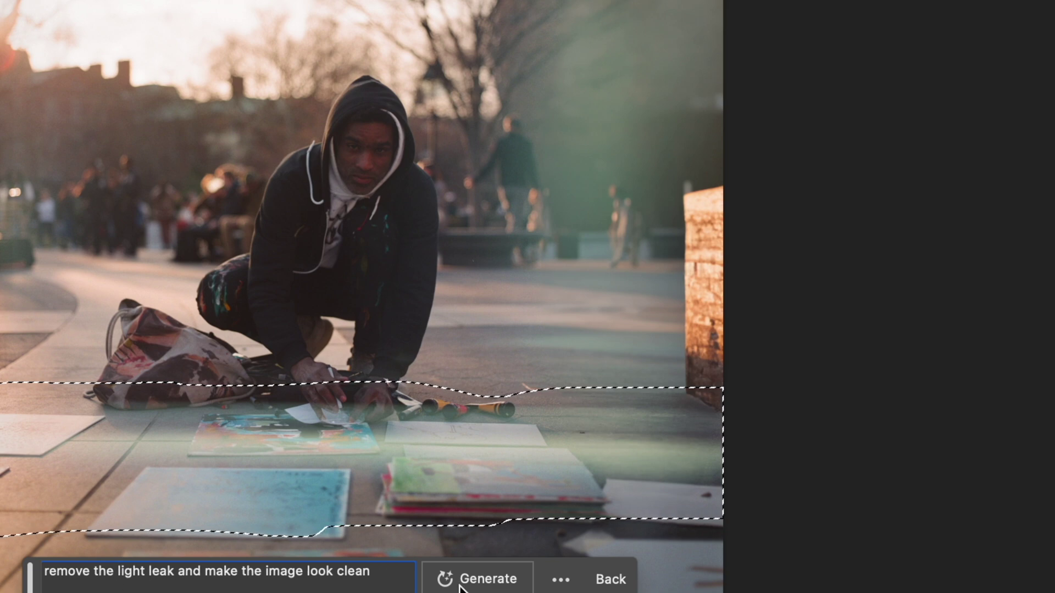
click(462, 578)
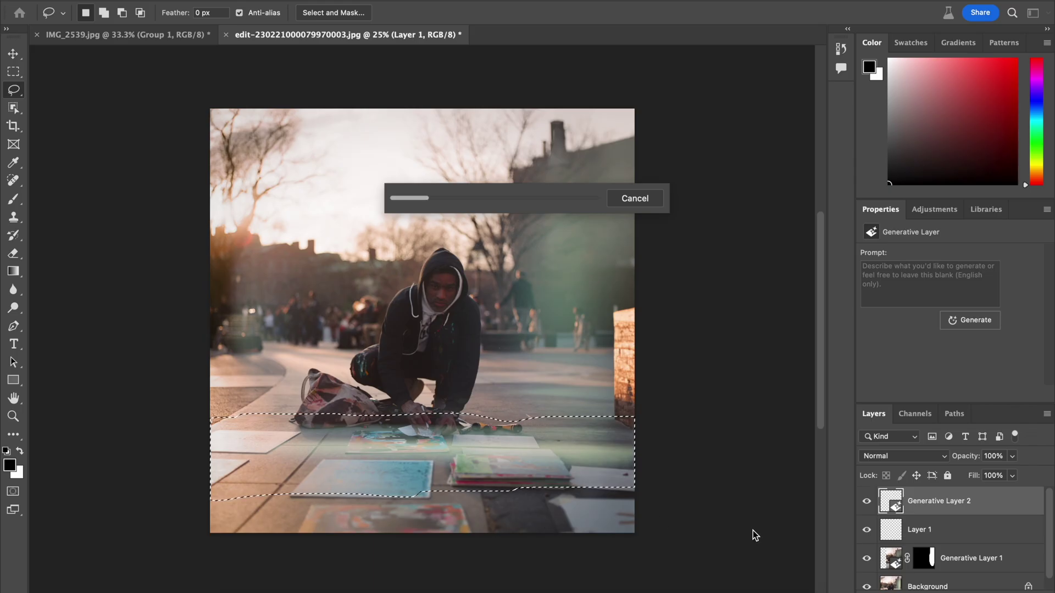
drag(267, 531, 262, 556)
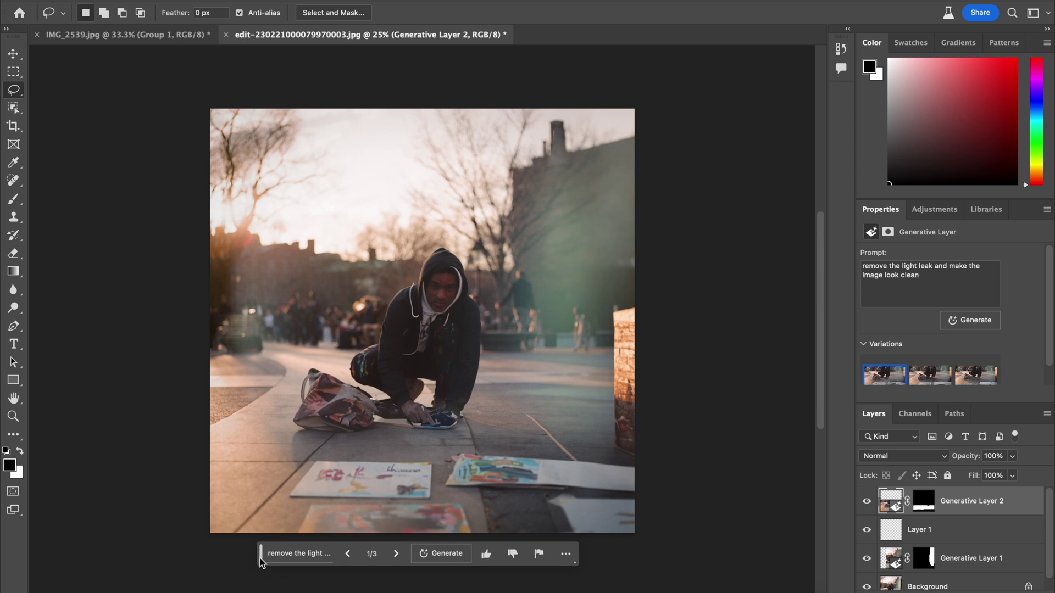
- Group all layers above the background and toggle the group's visibility to compare the photo before and after the fills
shift+click(997, 571)
key(super+g)
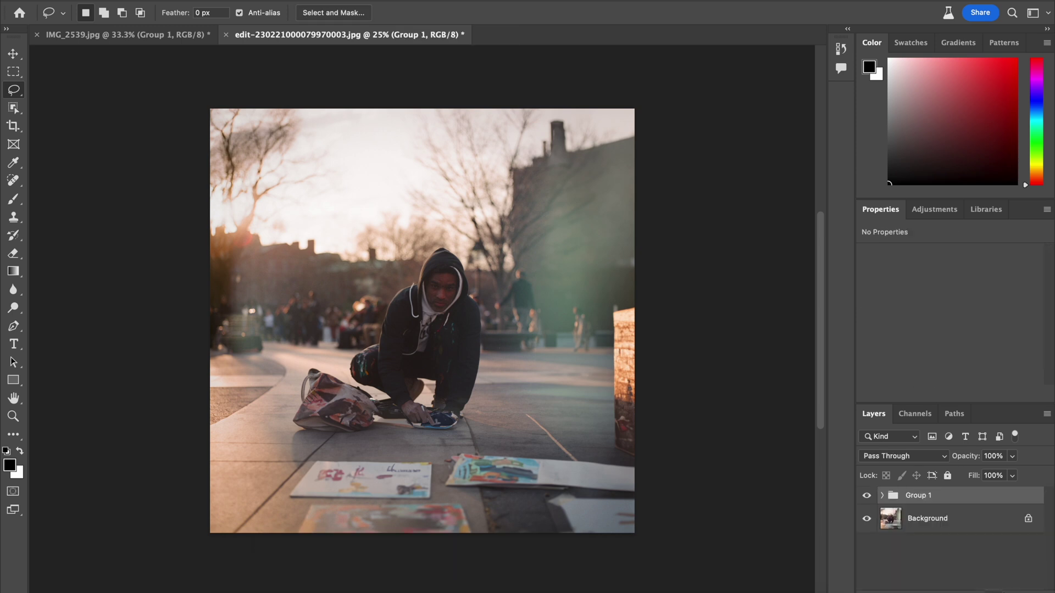
click(869, 500)
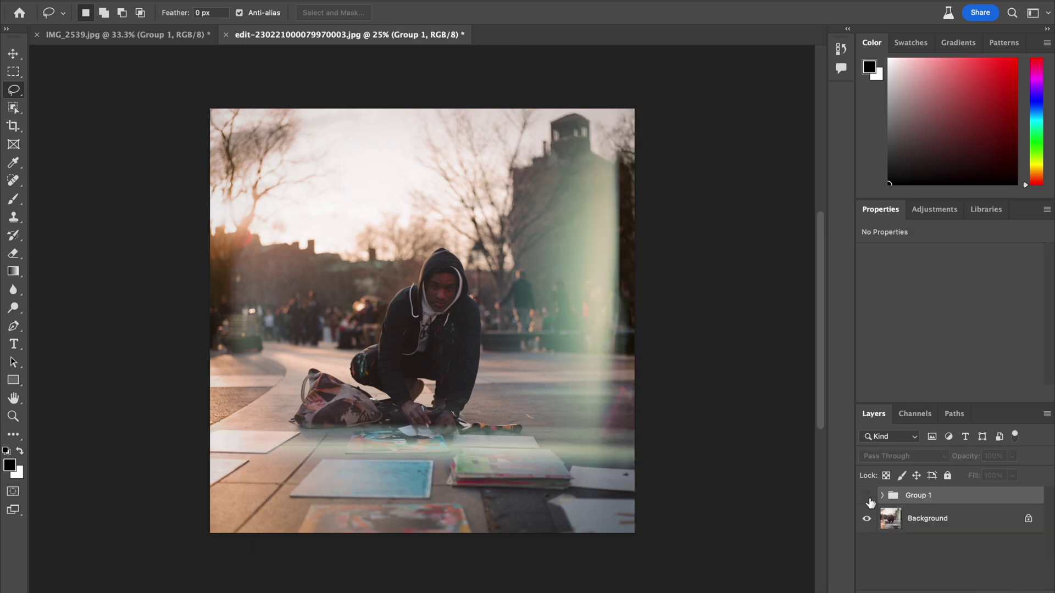
click(867, 496)
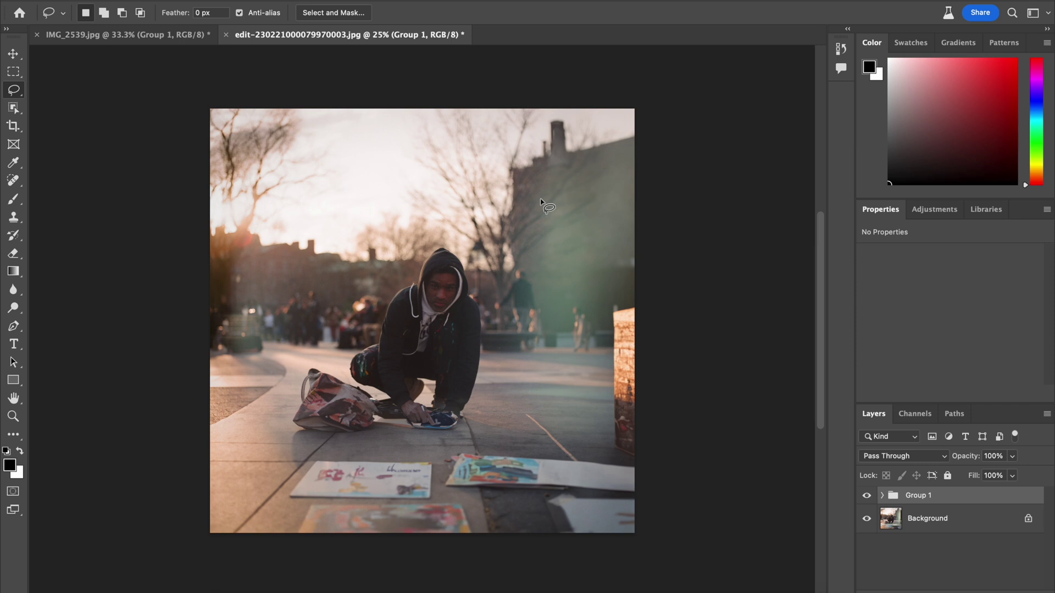
- Zoom in to 200% on the kneeling man's hand to examine the generated fingers and artwork
key(z)
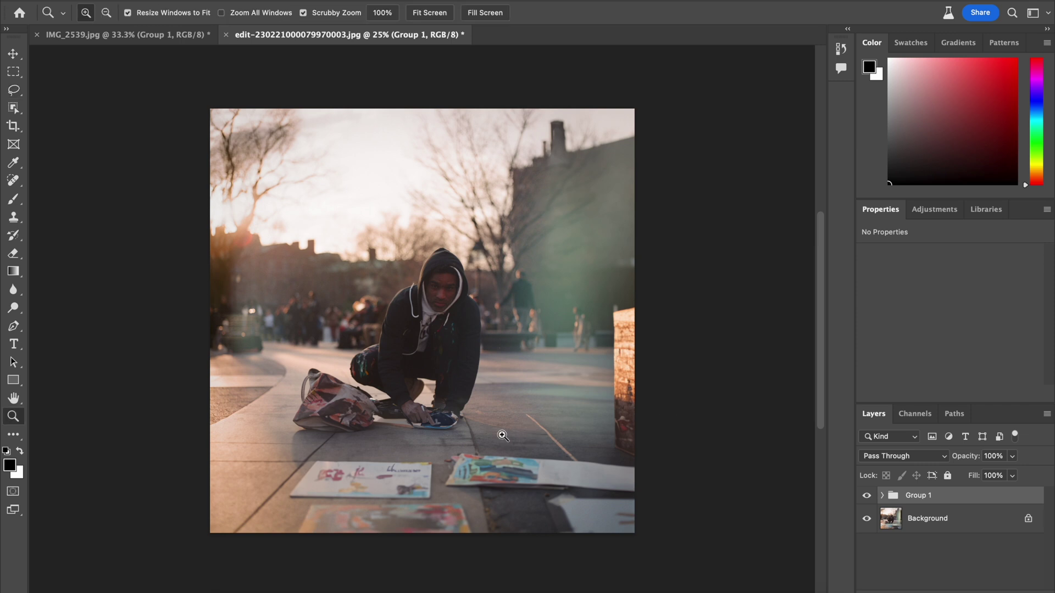
drag(444, 428, 444, 428)
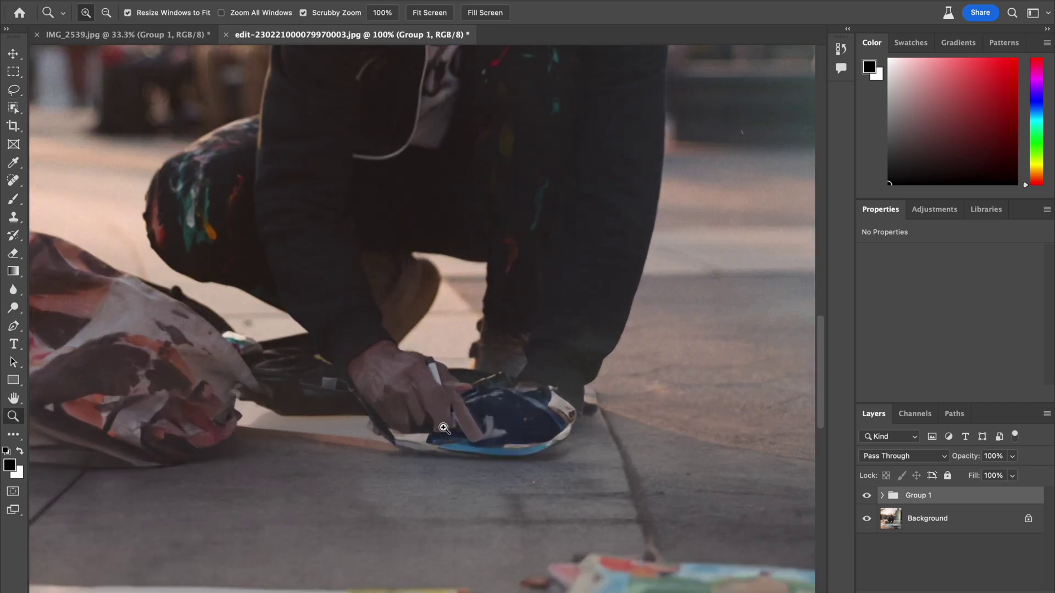
click(444, 428)
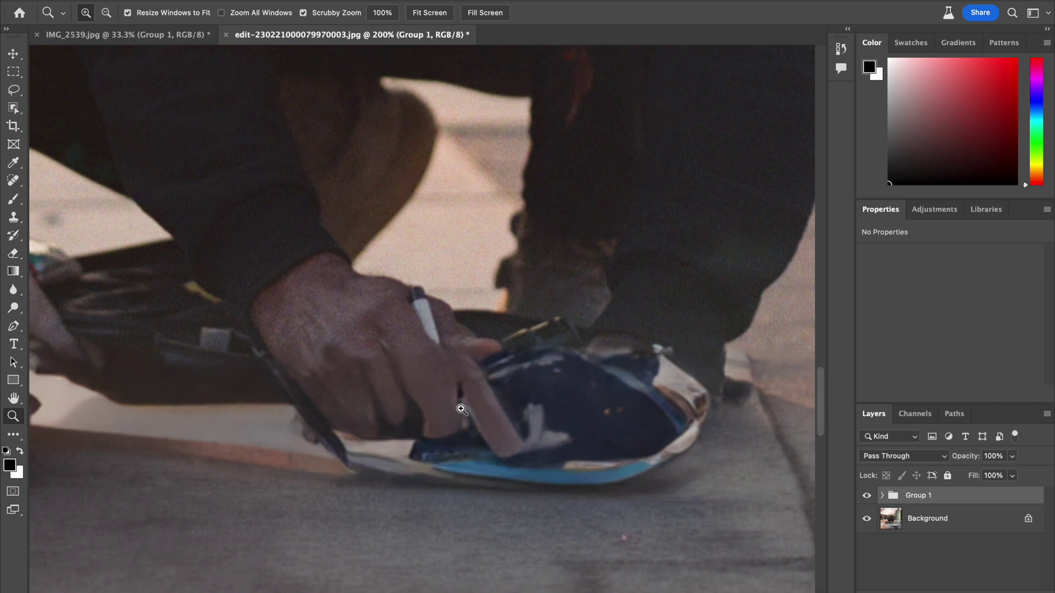
right_click(460, 410)
click(477, 414)
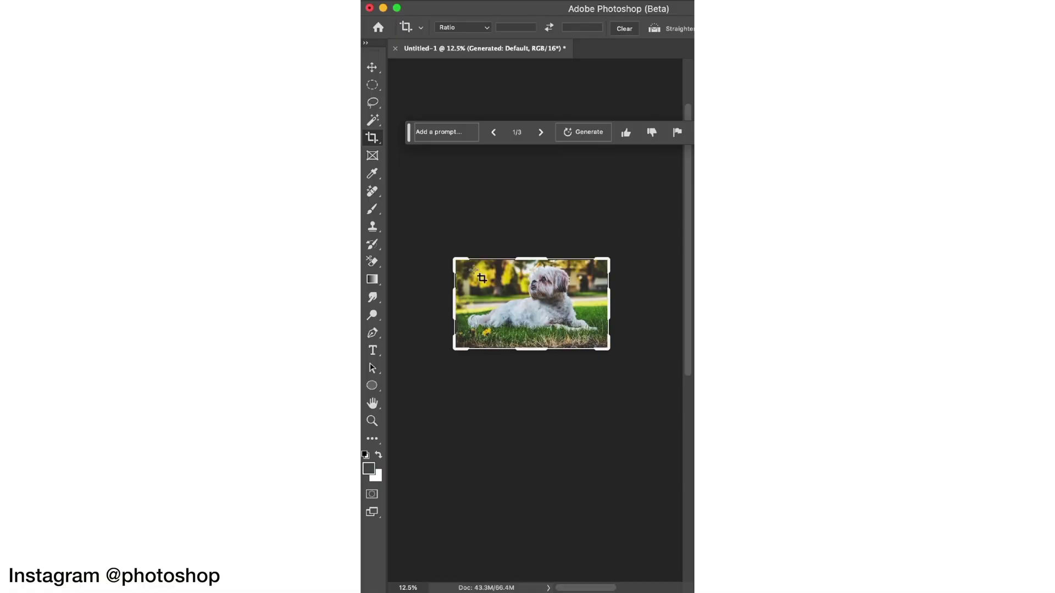
- Extend the canvas beyond both sides and the top of the dog photo with the Crop tool
drag(455, 259, 387, 260)
drag(522, 263, 522, 212)
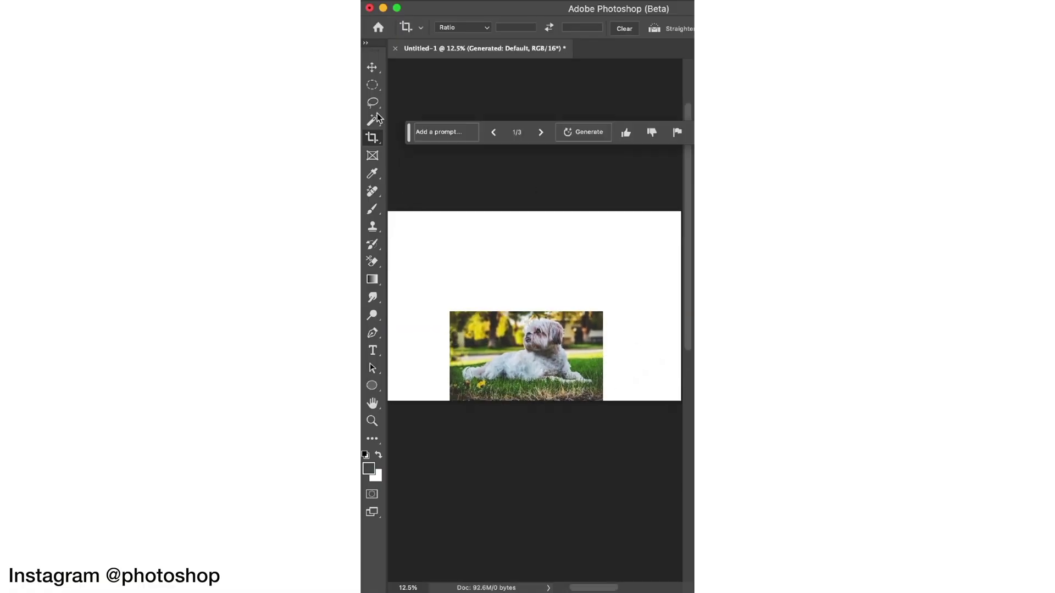
- Marquee-select just inside the dog photo's edges, invert the selection, and run Generative Fill with an empty prompt
click(372, 84)
click(408, 87)
drag(456, 394, 598, 312)
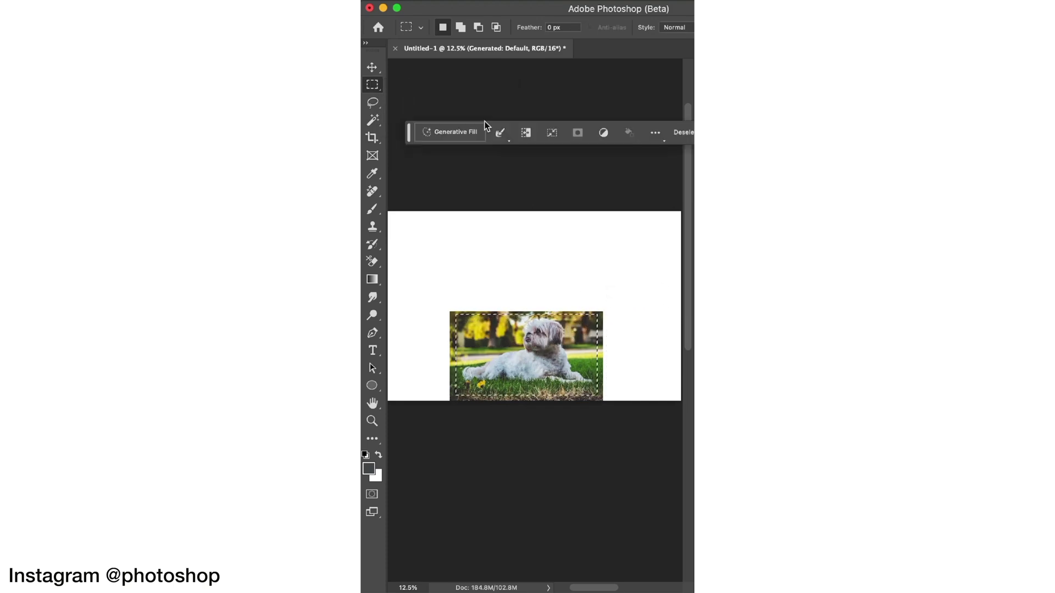
click(531, 135)
click(468, 132)
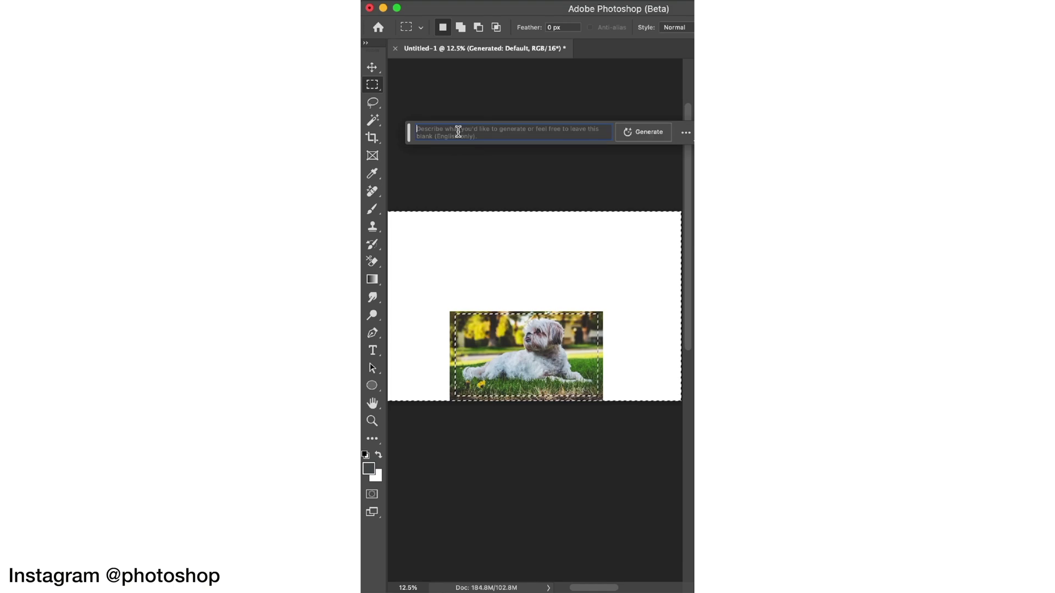
click(622, 137)
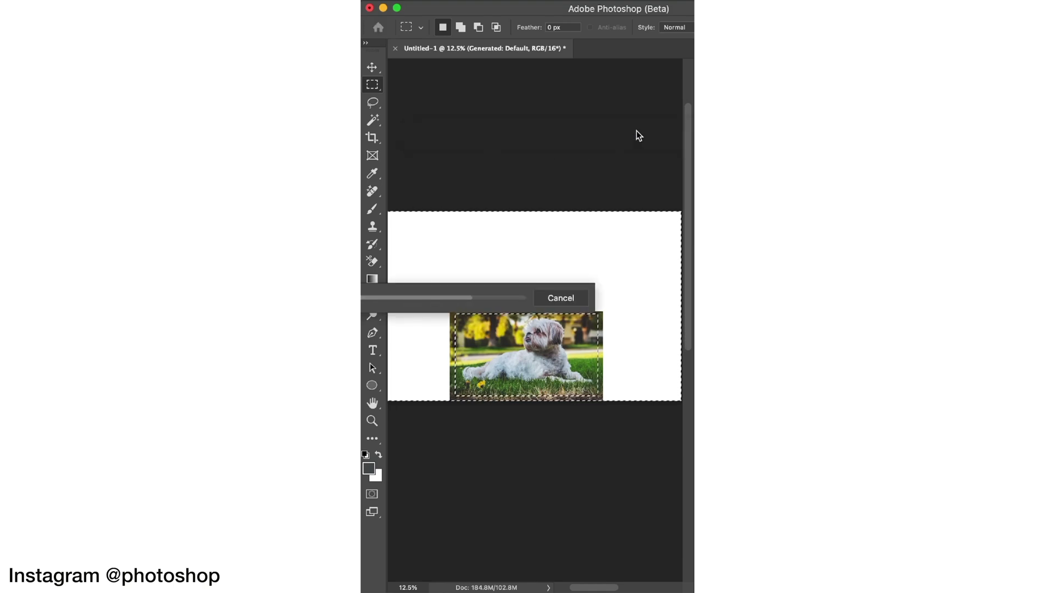